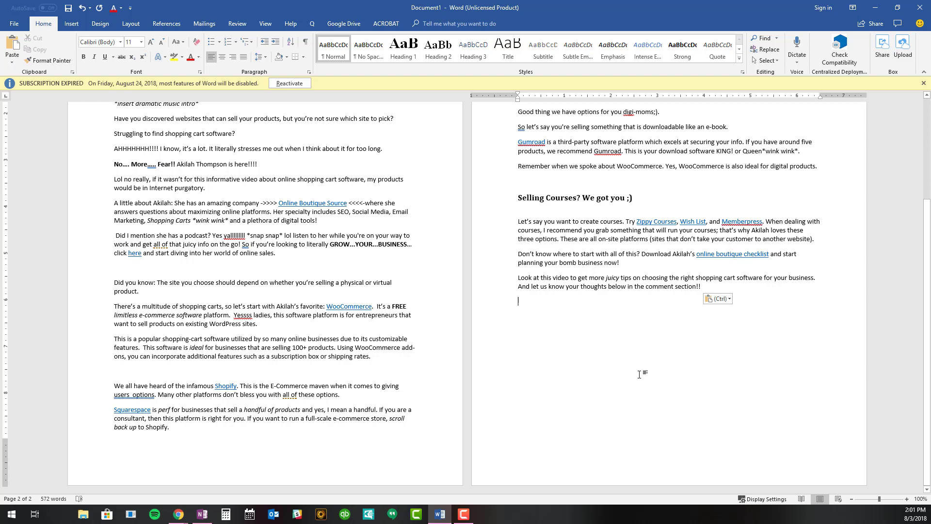
# Scroll through the pasted blog post and zoom the Word view to 130%.
pyautogui.scroll(4, 642, 377)
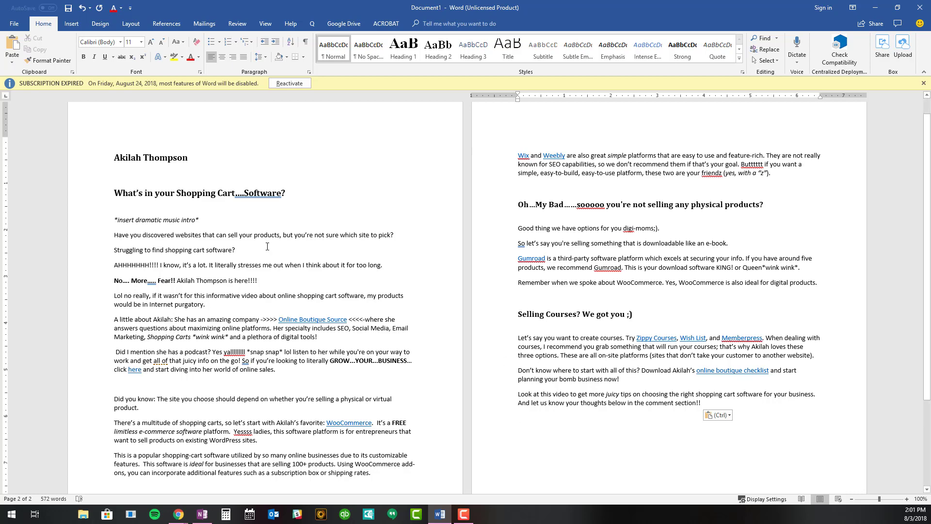
pyautogui.scroll(-3, 241, 315)
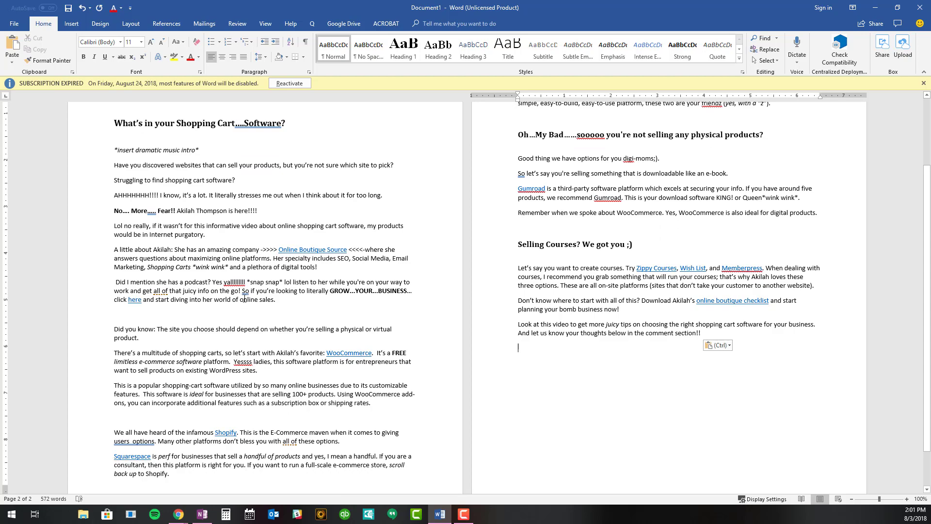
pyautogui.scroll(3, 245, 300)
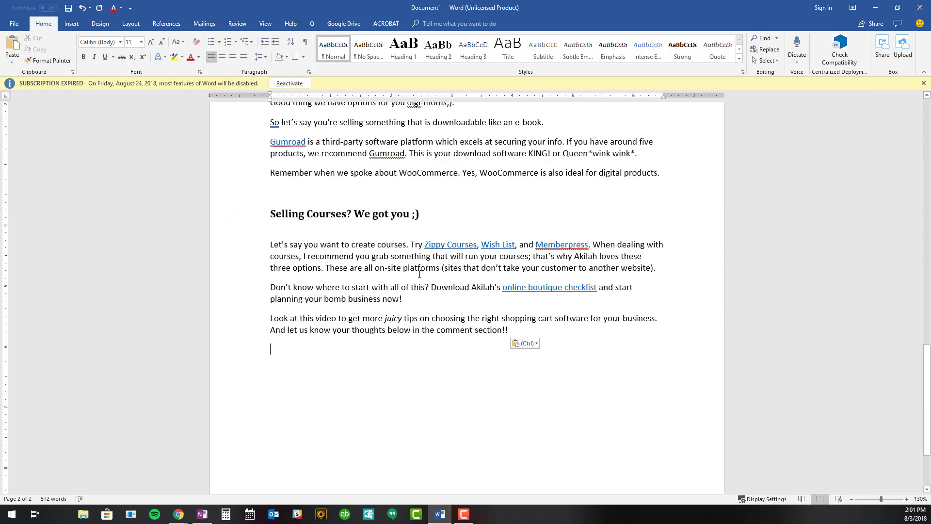
# Justify the courses, 'Don't know where to start' and closing comment paragraphs, fixing an accidental right-align.
pyautogui.tripleClick(416, 262)
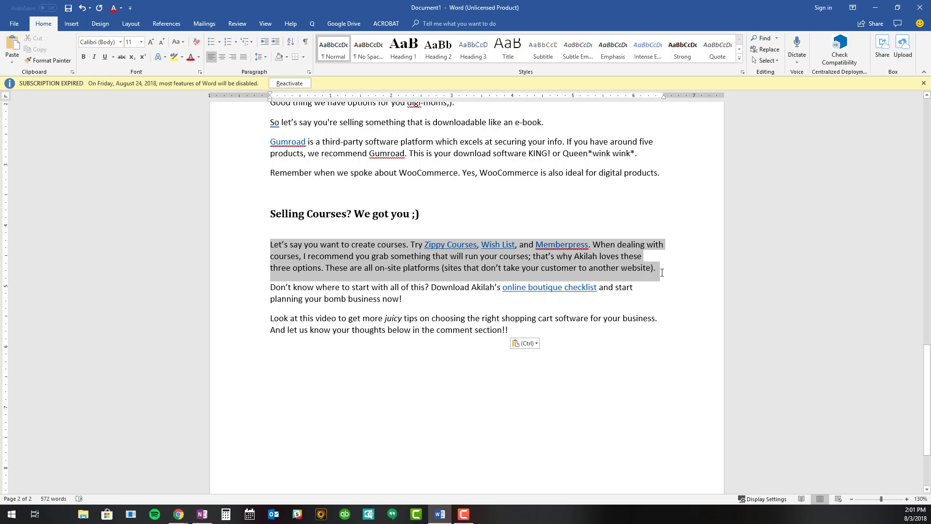
pyautogui.moveTo(662, 270); pyautogui.dragTo(662, 293)
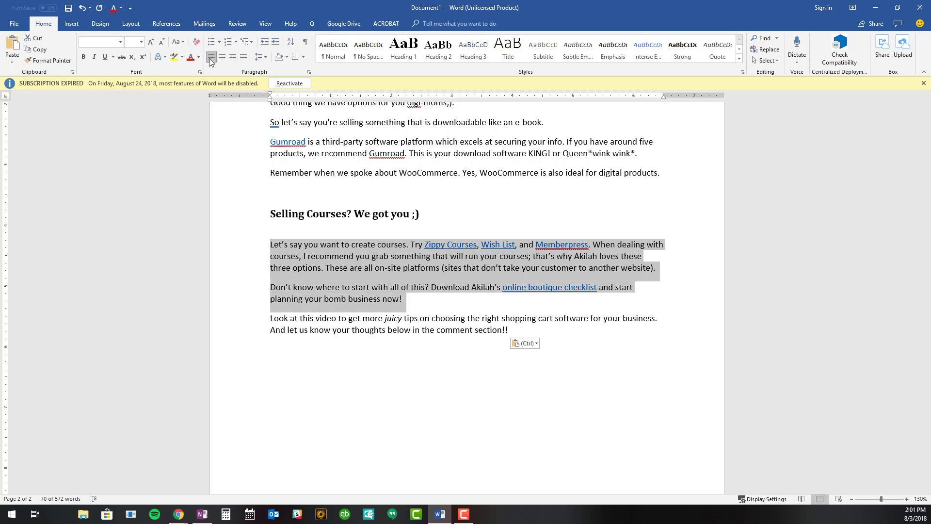
pyautogui.click(292, 267)
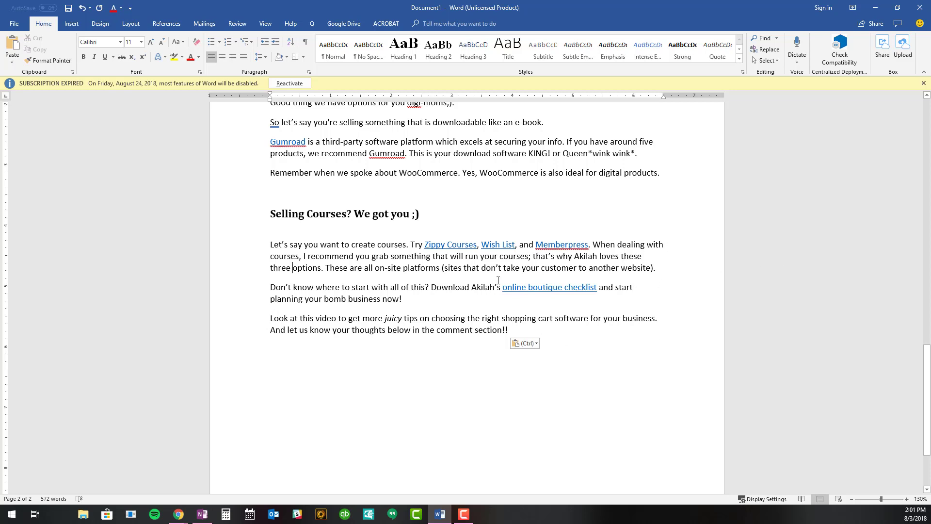
pyautogui.click(241, 61)
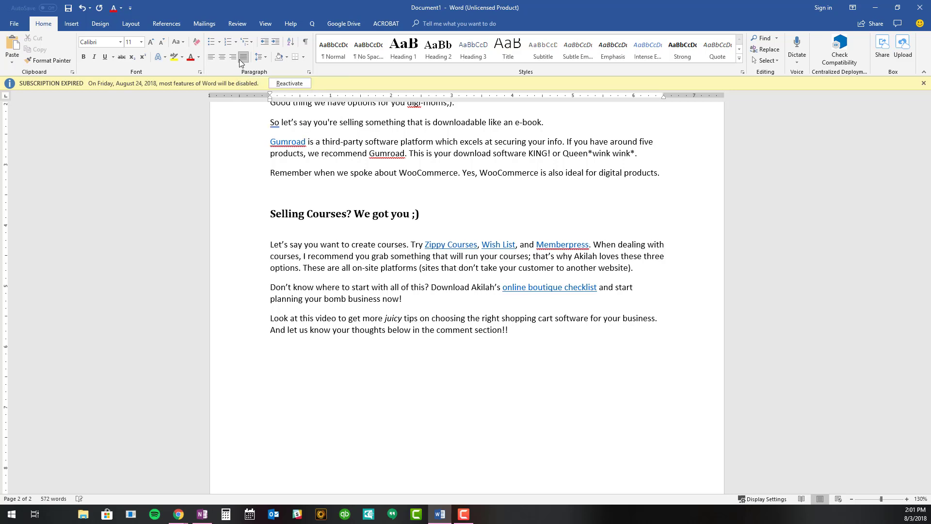
pyautogui.click(369, 298)
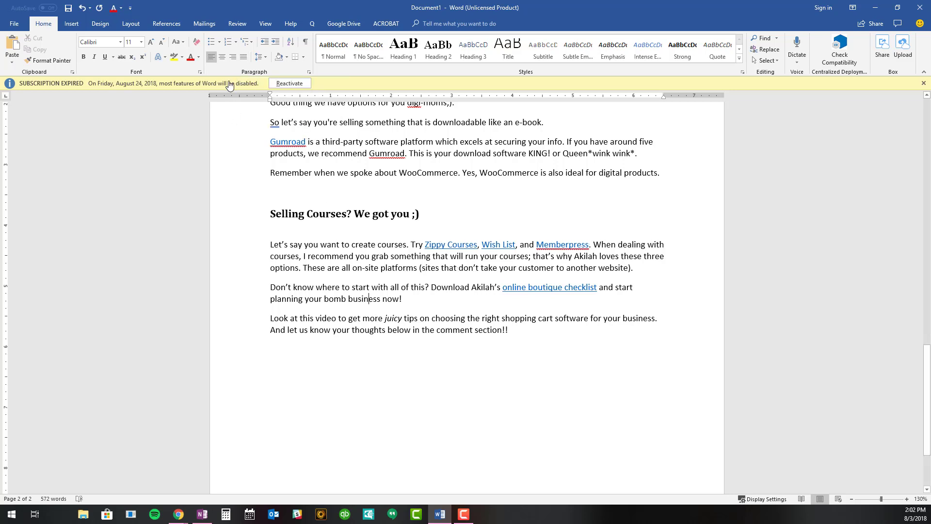
pyautogui.click(244, 57)
pyautogui.click(359, 325)
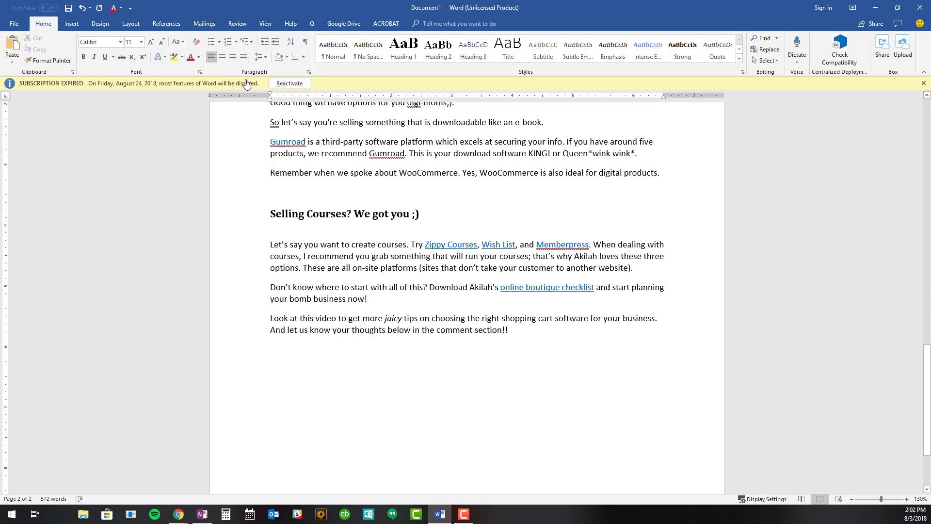
pyautogui.click(232, 57)
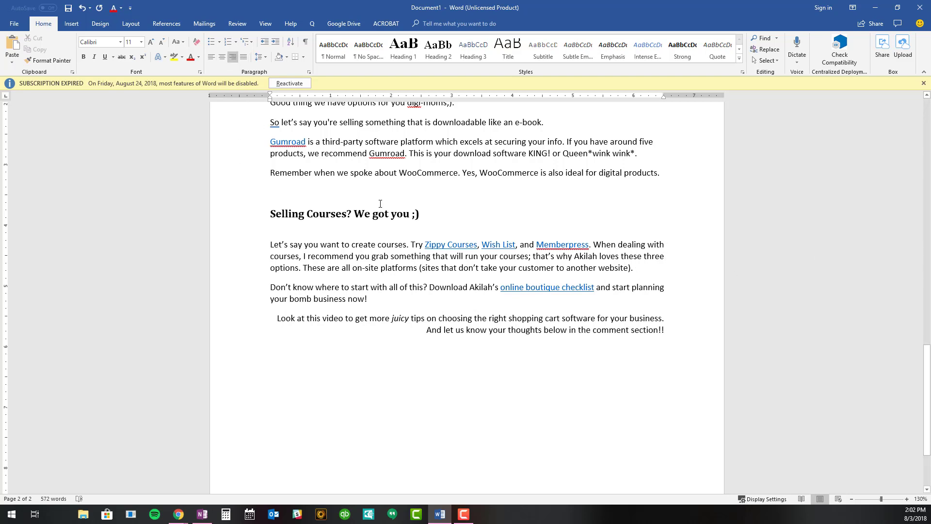
pyautogui.click(244, 57)
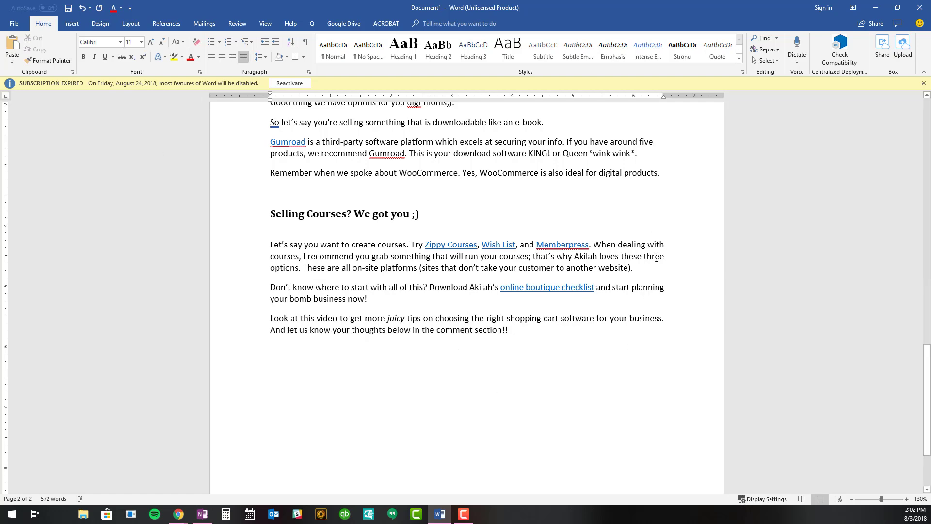
# Justify the paragraphs from 'Lol no really' through Squarespace, then minimise Word.
pyautogui.scroll(9, 657, 257)
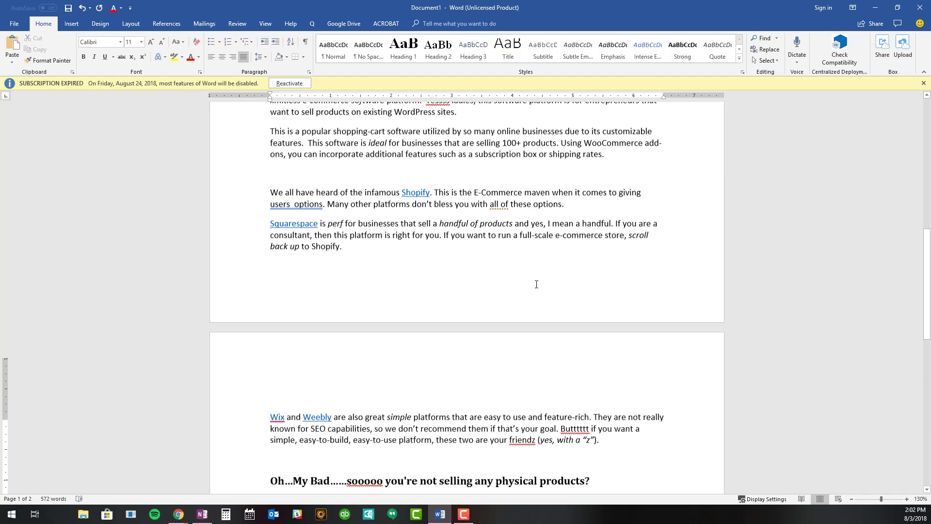
pyautogui.scroll(5, 537, 284)
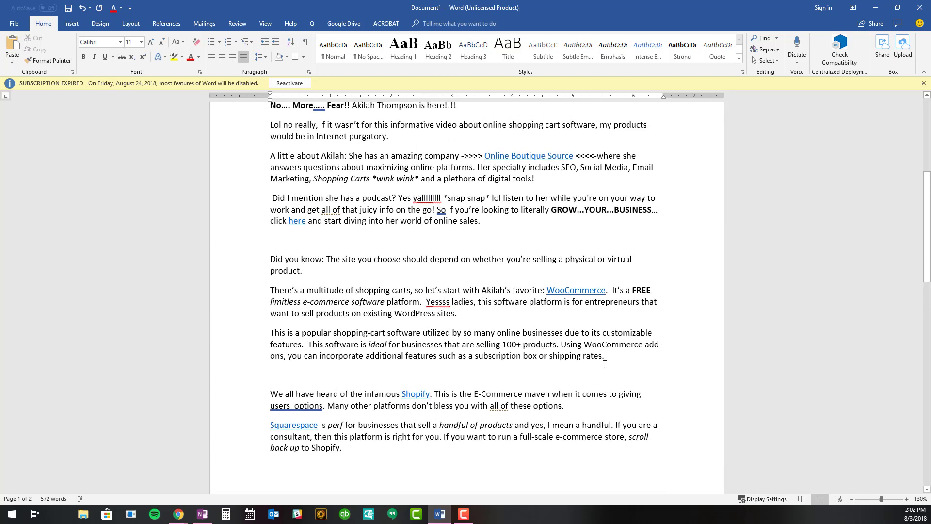
pyautogui.hotkey('ctrl', 'shift', 'Up')
pyautogui.hotkey('ctrl', 'shift', 'Up')
pyautogui.hotkey('ctrl', 'shift', 'Up')
pyautogui.hotkey('ctrl', 'shift', 'Up')
pyautogui.hotkey('ctrl', 'shift', 'Up')
pyautogui.hotkey('ctrl', 'shift', 'Up')
pyautogui.hotkey('ctrl', 'shift', 'Up')
pyautogui.hotkey('ctrl', 'shift', 'Up')
pyautogui.hotkey('ctrl', 'shift', 'Up')
pyautogui.hotkey('ctrl', 'shift', 'Up')
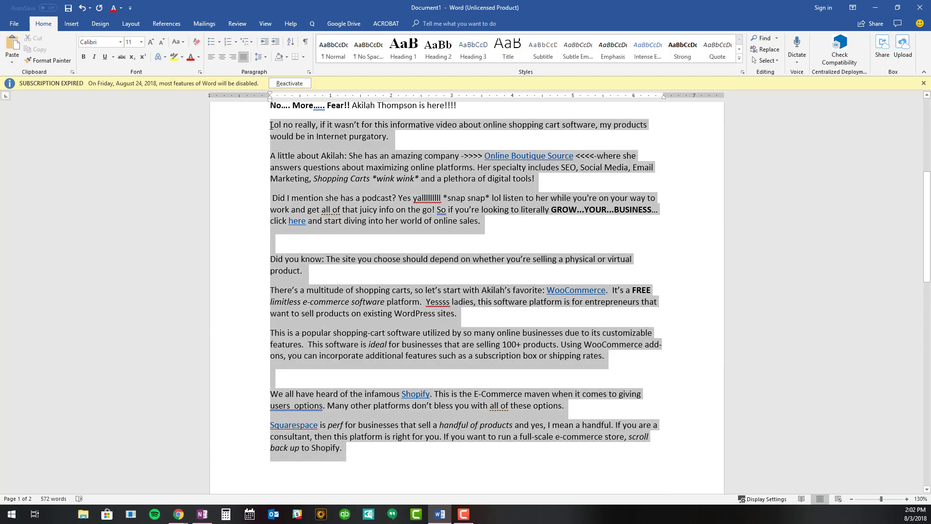
pyautogui.click(243, 58)
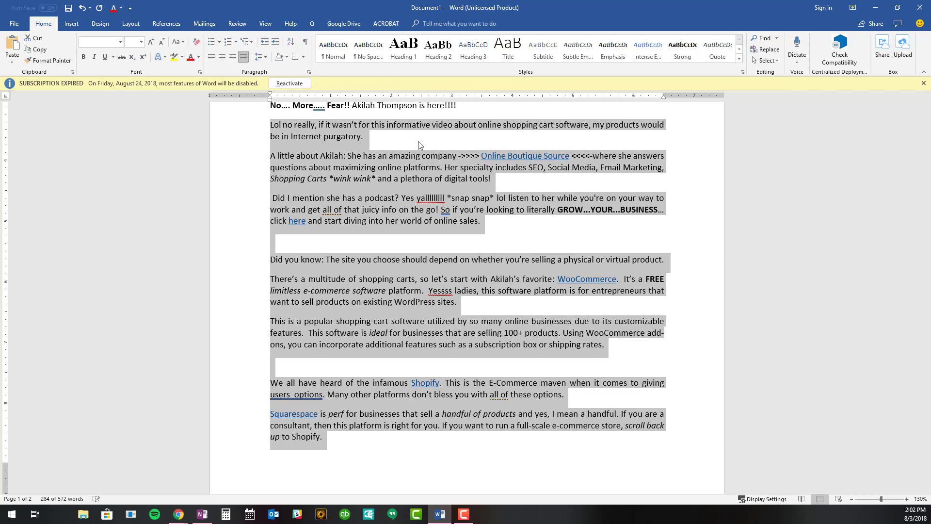
pyautogui.click(652, 168)
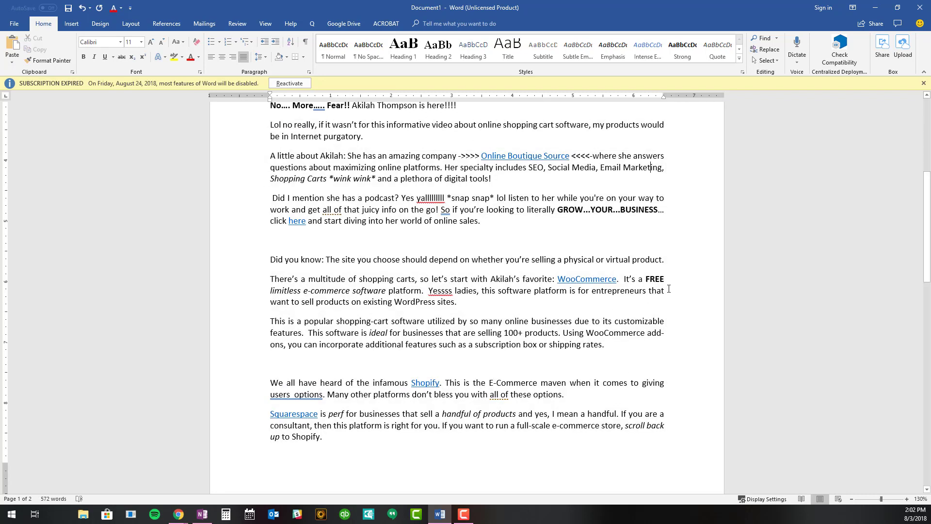
pyautogui.click(873, 9)
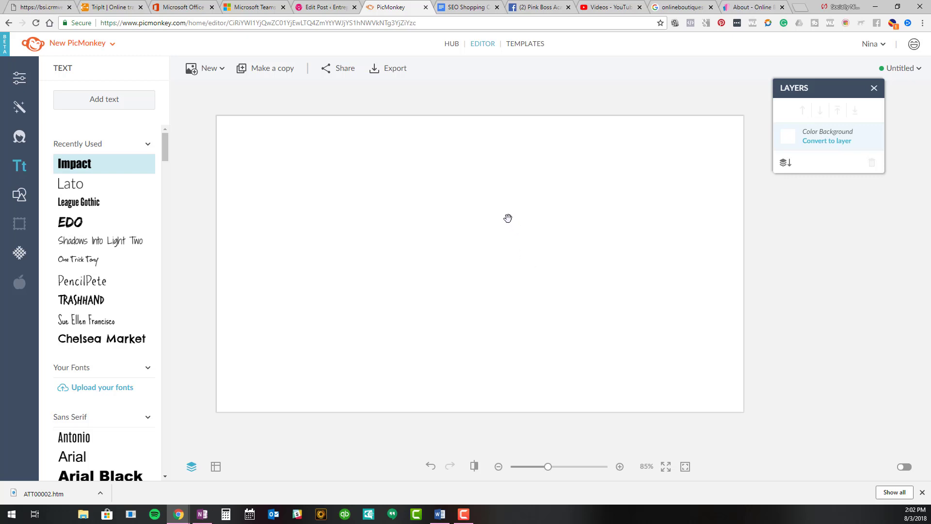
# Switch the browser to full screen and add a text box reading 'Shopify'.
pyautogui.press('F11')
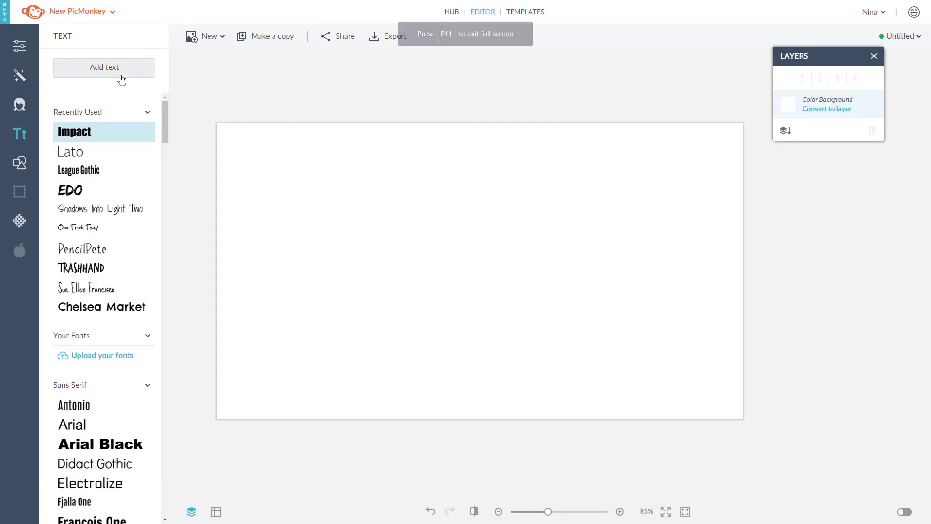
pyautogui.click(143, 72)
pyautogui.doubleClick(517, 286)
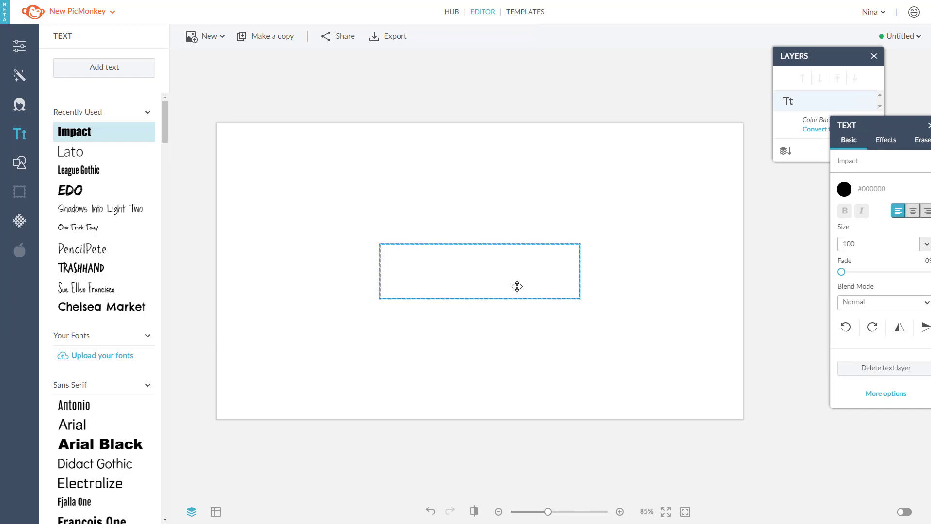
pyautogui.write('p')
pyautogui.press('BackSpace')
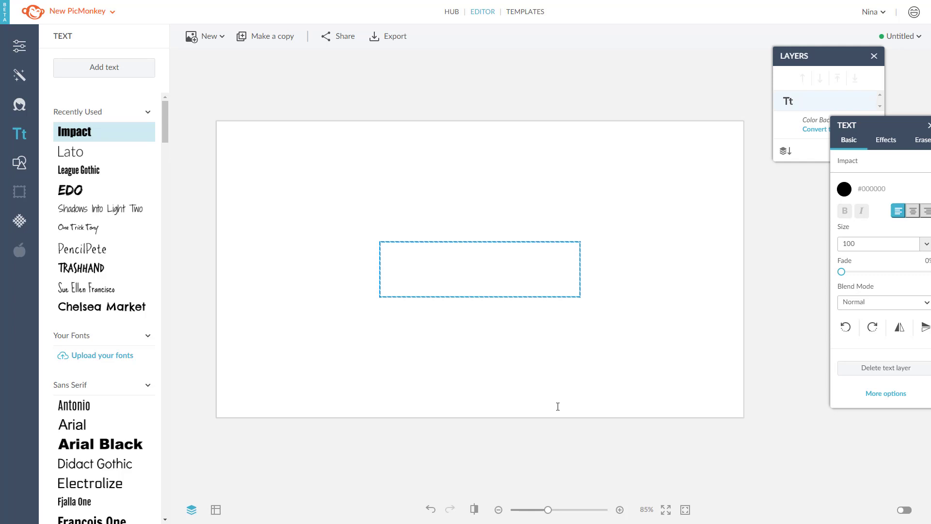
pyautogui.write('Shopify')
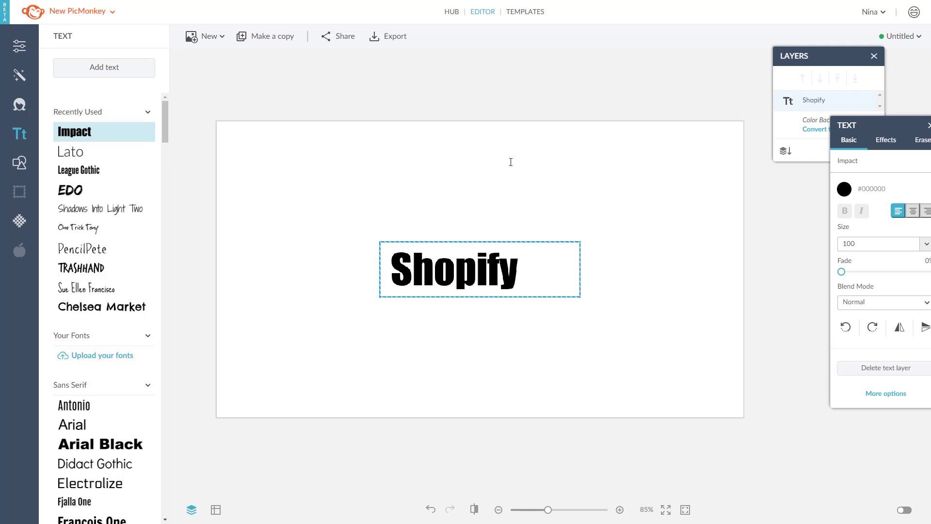
pyautogui.click(433, 167)
# Add 'Alternatives' on a new line below 'Shopify' in the same text box.
pyautogui.doubleClick(522, 273)
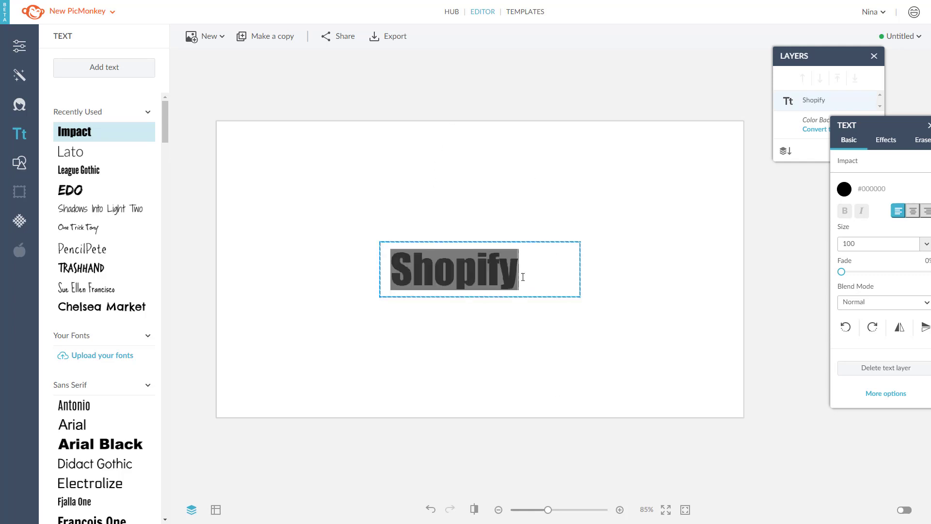
pyautogui.click(522, 273)
pyautogui.press('Return')
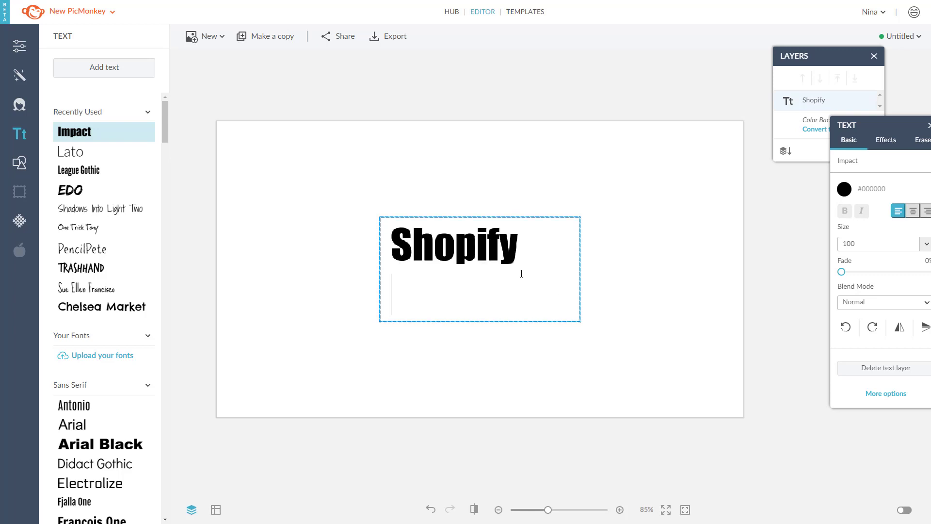
pyautogui.write('Alternatives')
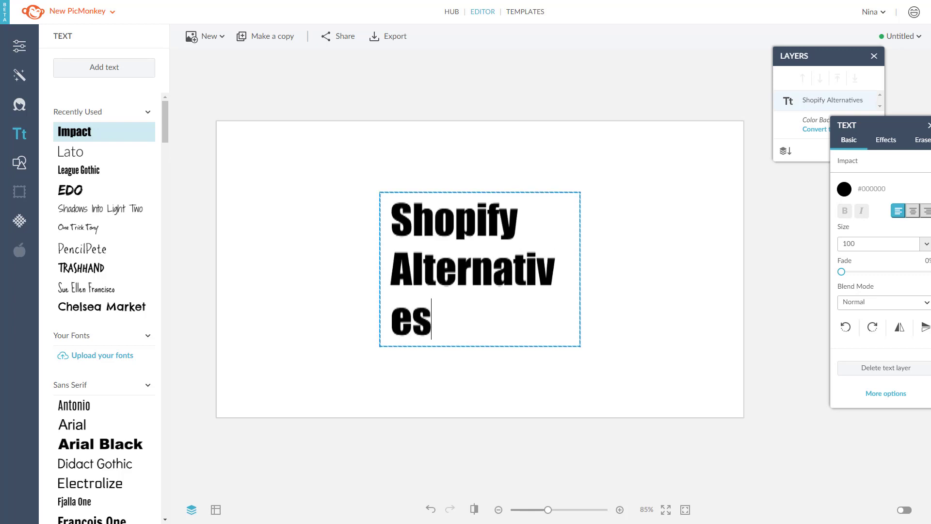
# Widen the text box so 'Alternatives' fits on one line and move it up-left.
pyautogui.click(730, 331)
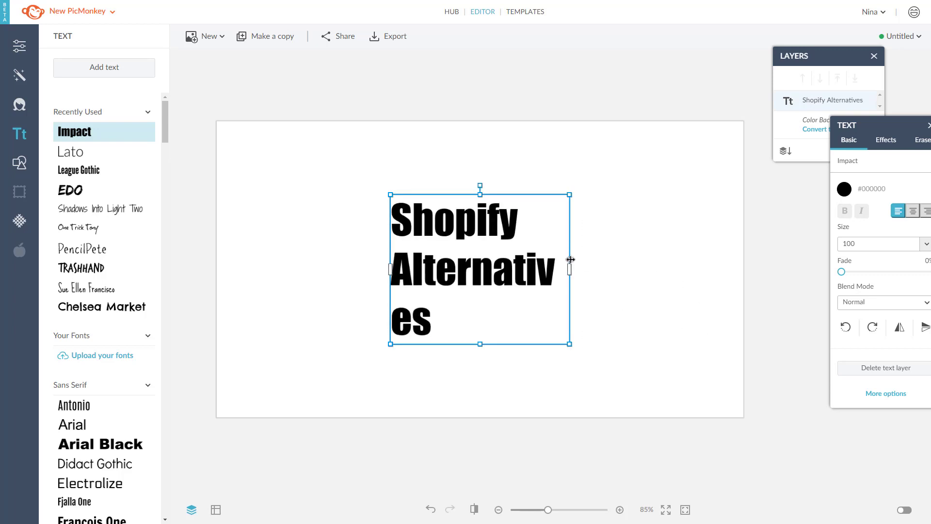
pyautogui.moveTo(570, 259); pyautogui.dragTo(668, 257)
pyautogui.click(539, 152)
pyautogui.moveTo(522, 253); pyautogui.dragTo(396, 198)
# Left-align the two-line heading and deselect it.
pyautogui.moveTo(836, 127); pyautogui.dragTo(684, 123)
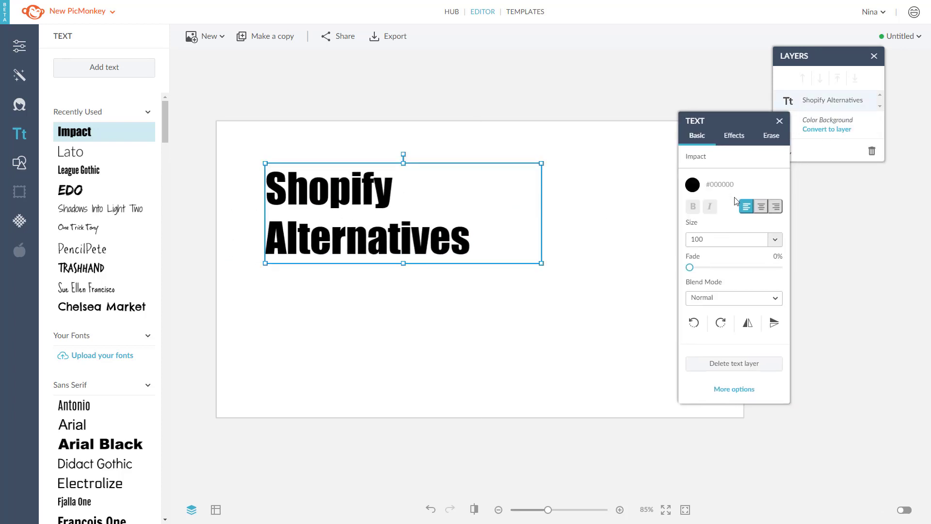
pyautogui.click(761, 207)
pyautogui.click(776, 207)
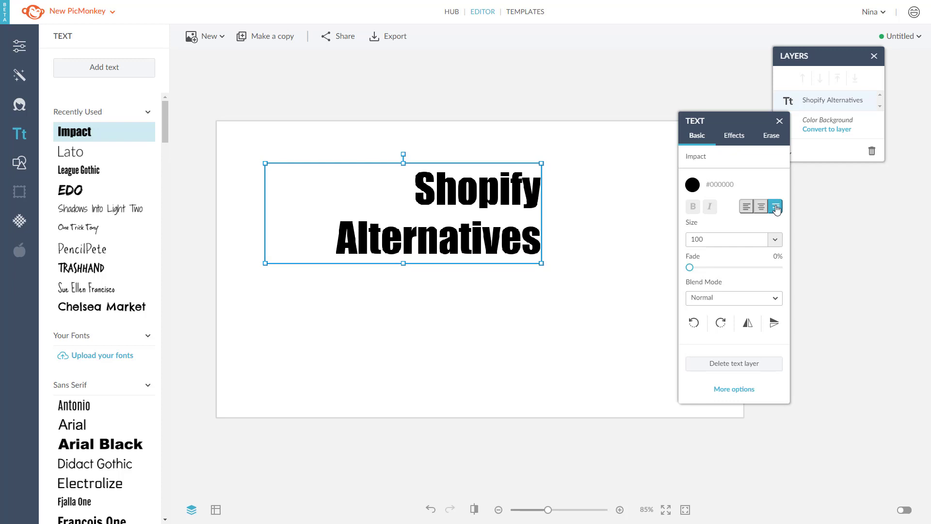
pyautogui.click(747, 207)
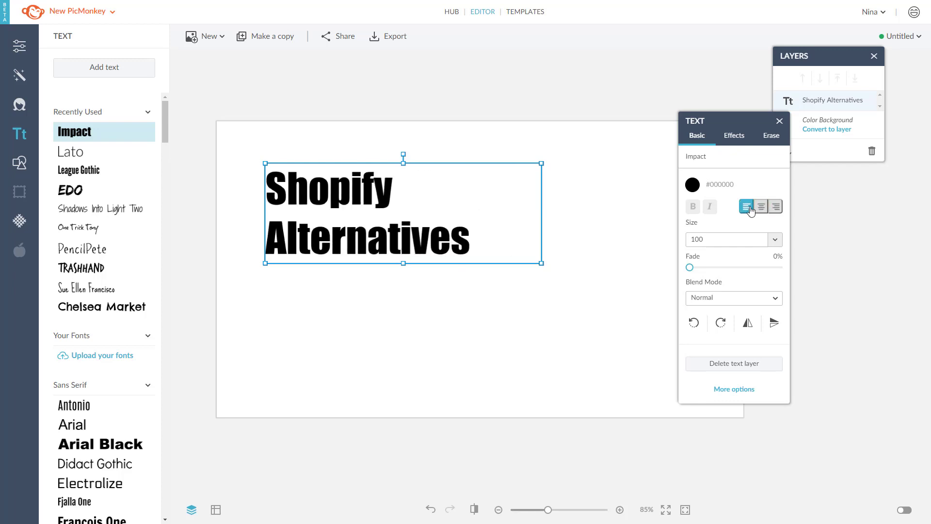
pyautogui.click(495, 375)
pyautogui.click(495, 374)
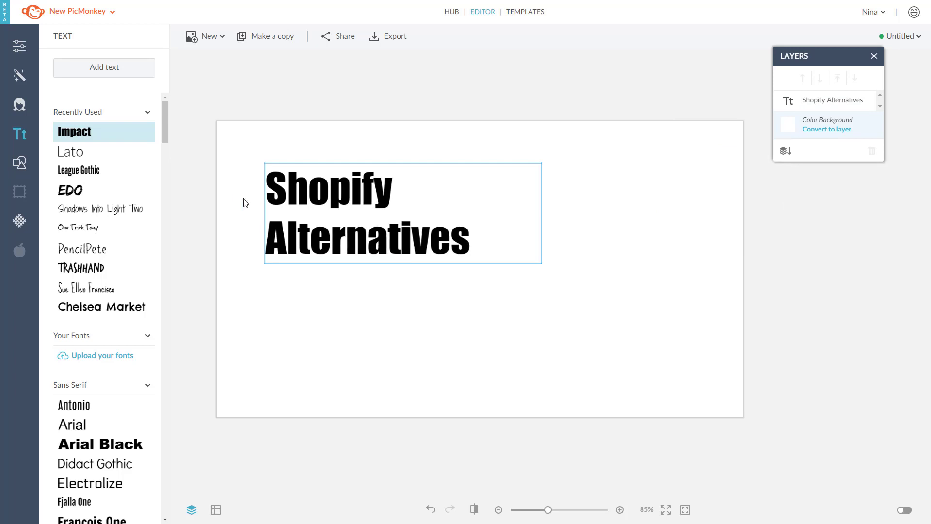
# Duplicate the heading layer, move the copy below, and delete 'Shopify' from it.
pyautogui.rightClick(368, 211)
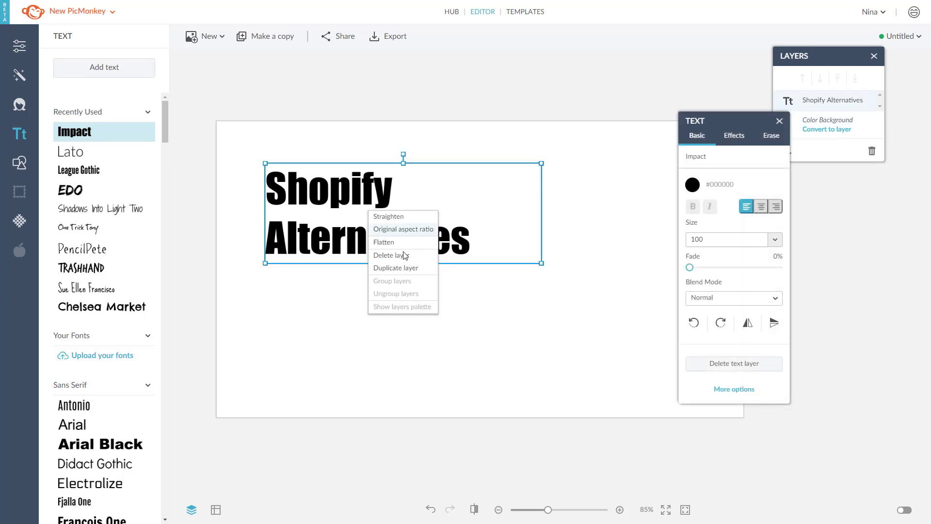
pyautogui.click(398, 267)
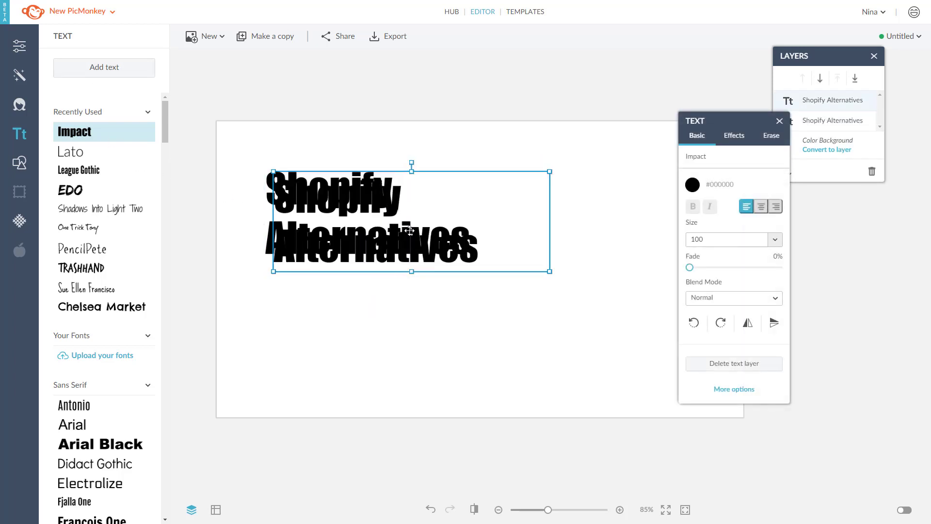
pyautogui.moveTo(349, 201); pyautogui.dragTo(346, 306)
pyautogui.doubleClick(347, 306)
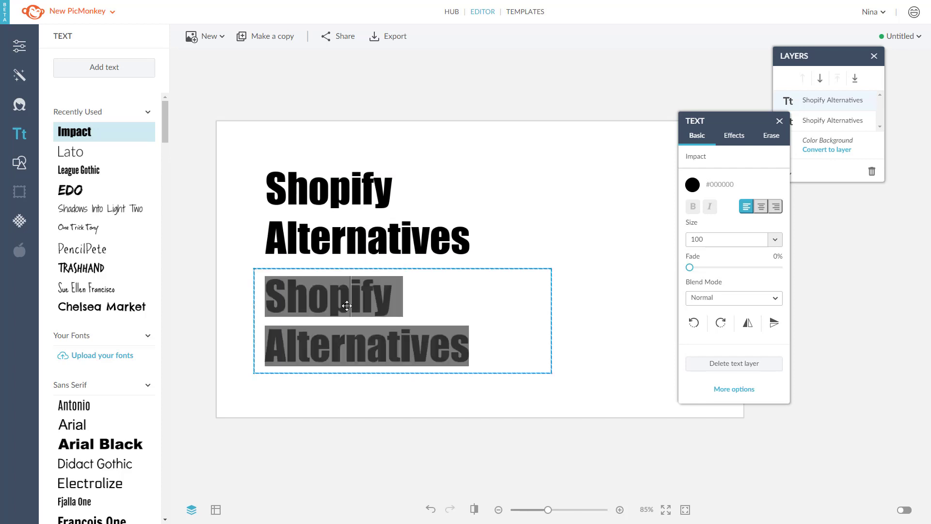
pyautogui.click(347, 306)
pyautogui.doubleClick(346, 304)
pyautogui.press('Delete')
pyautogui.press('Delete')
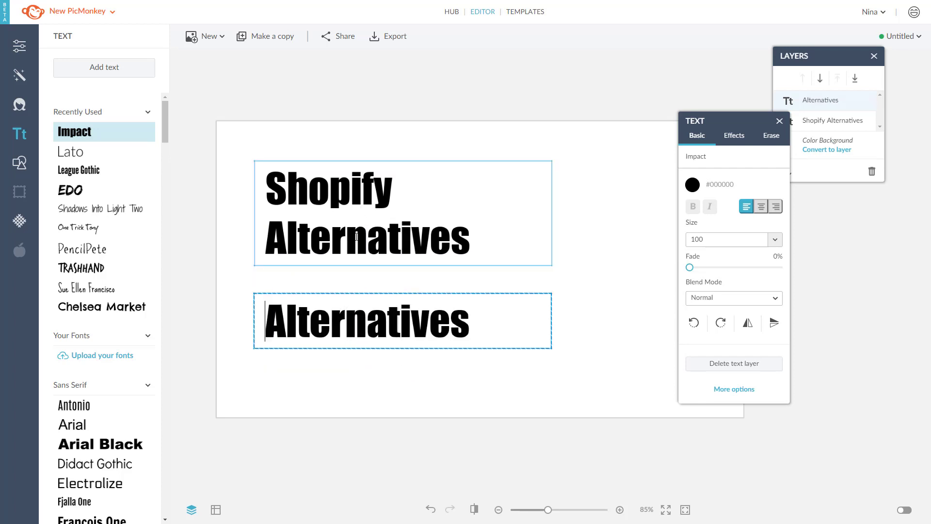
# Delete 'Alternatives' from the original upper text layer.
pyautogui.click(356, 237)
pyautogui.click(357, 236)
pyautogui.doubleClick(356, 237)
pyautogui.press('Delete')
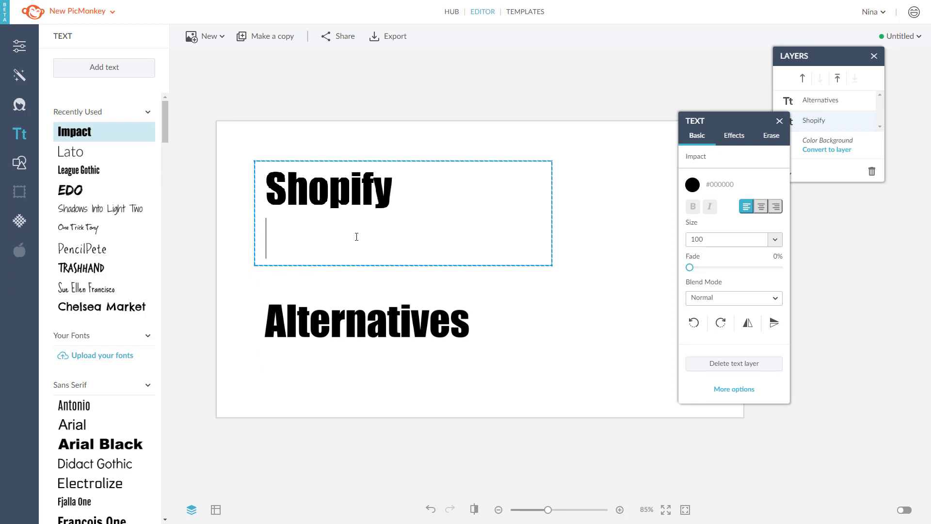
# Remove the empty line from 'Shopify' and set its text size to 175.
pyautogui.press('BackSpace')
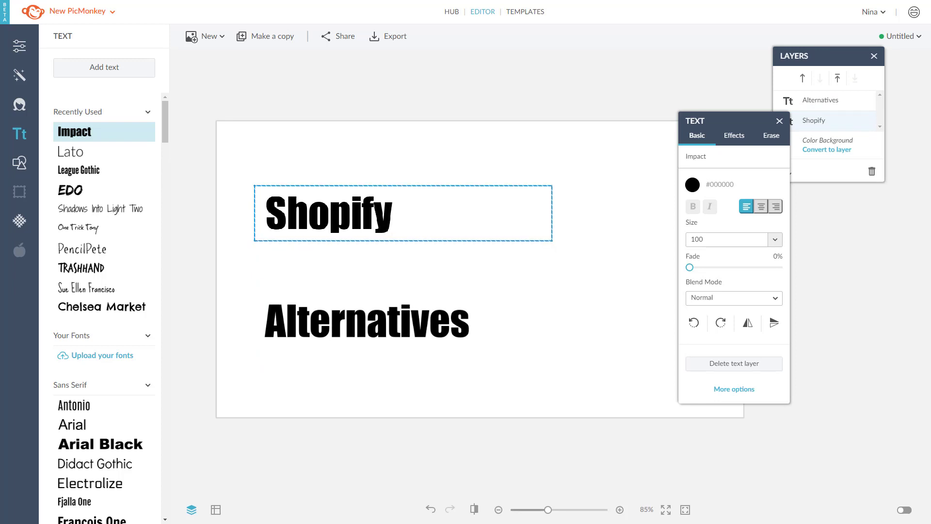
pyautogui.press('Escape')
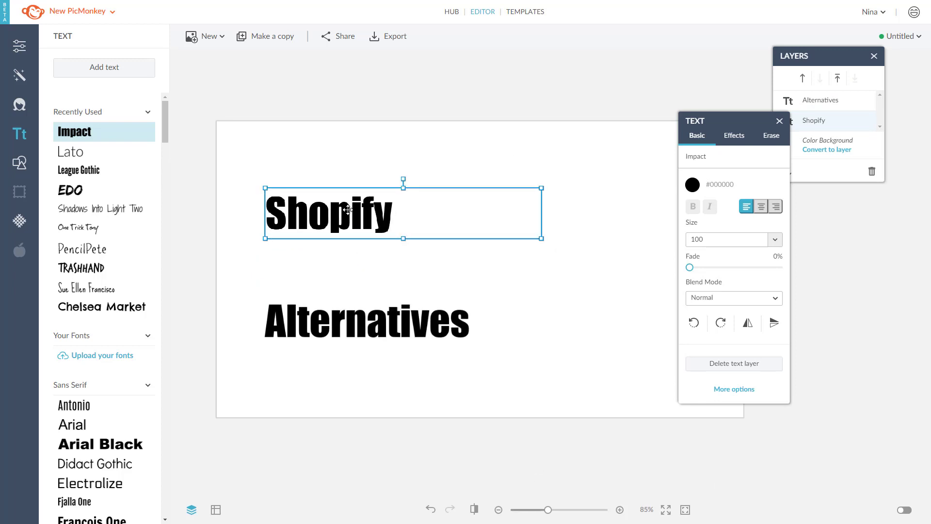
pyautogui.moveTo(348, 210); pyautogui.dragTo(349, 181)
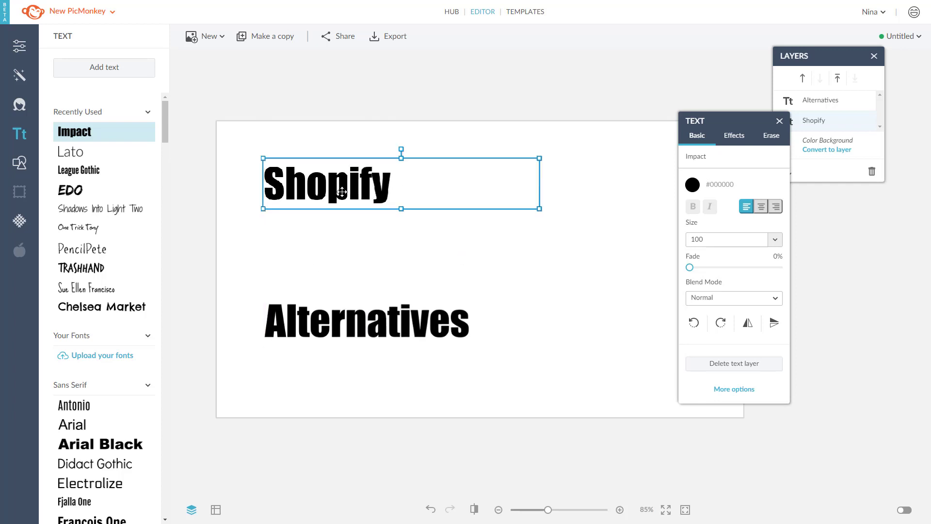
pyautogui.doubleClick(708, 242)
pyautogui.write('150')
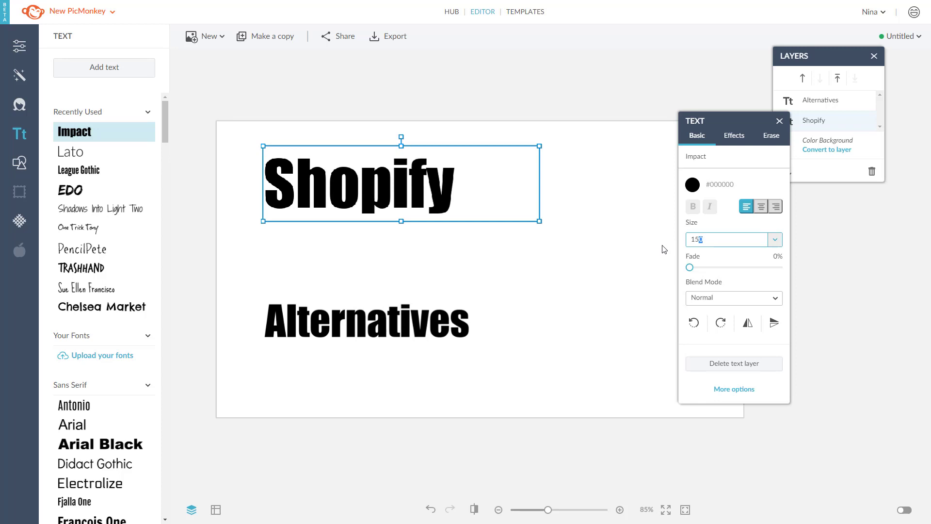
pyautogui.press('Return')
pyautogui.write('175')
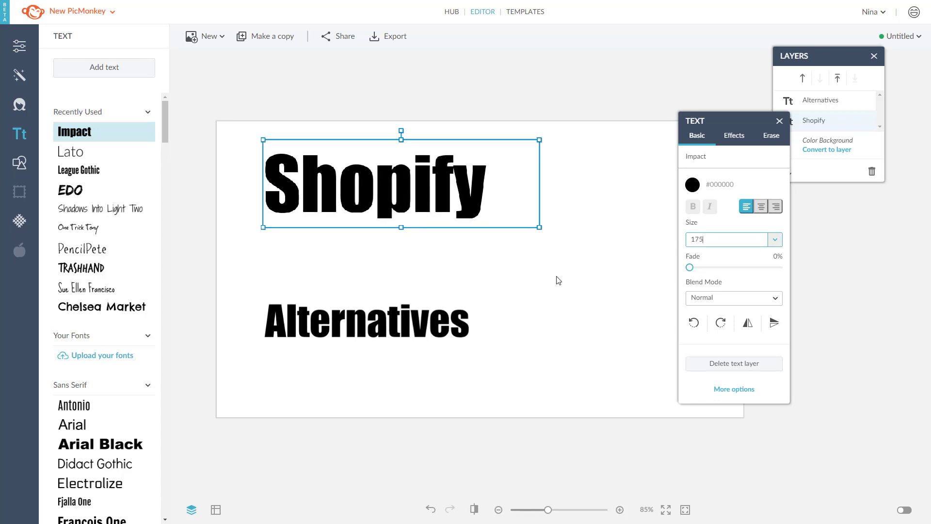
pyautogui.press('Return')
# Place 'Shopify' right above 'Alternatives' with left edges aligned and a narrowed box.
pyautogui.moveTo(401, 193); pyautogui.dragTo(383, 252)
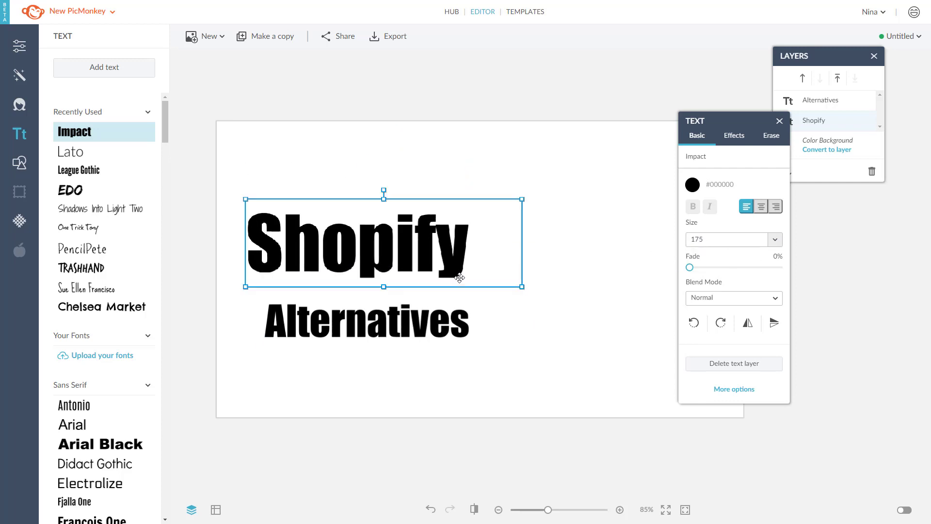
pyautogui.moveTo(356, 248); pyautogui.dragTo(377, 249)
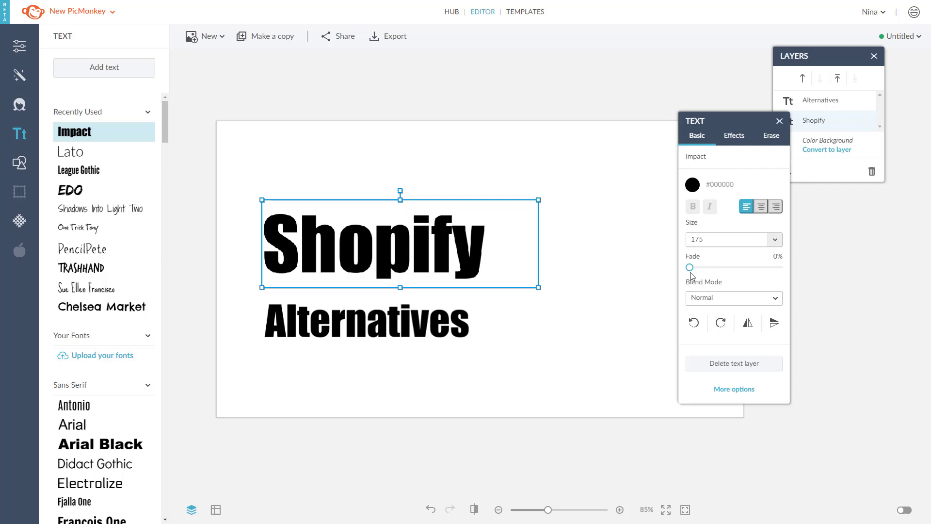
pyautogui.moveTo(690, 268)
pyautogui.mouseDown()
pyautogui.moveTo(721, 268)
pyautogui.moveTo(689, 268)
pyautogui.mouseUp()
pyautogui.moveTo(539, 249); pyautogui.dragTo(491, 251)
pyautogui.moveTo(454, 328); pyautogui.dragTo(454, 316)
pyautogui.moveTo(541, 311); pyautogui.dragTo(496, 311)
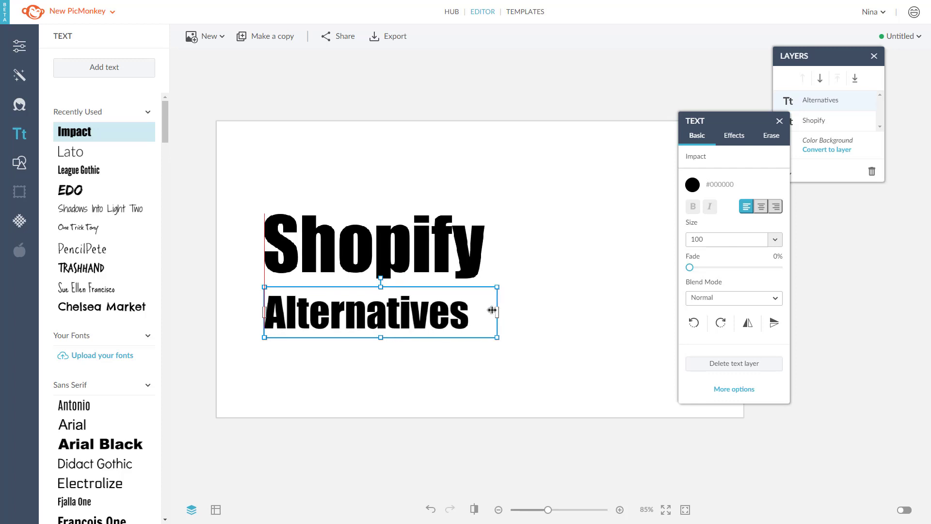
pyautogui.click(214, 511)
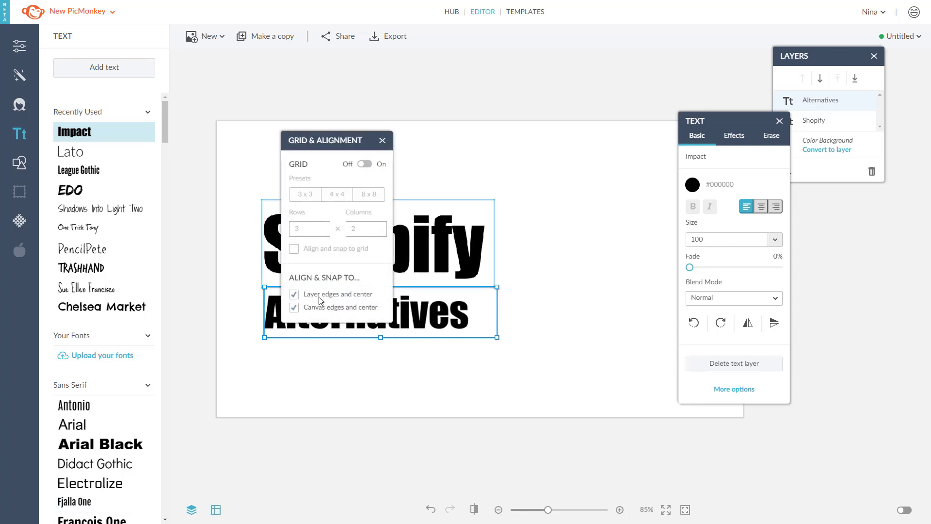
pyautogui.click(382, 140)
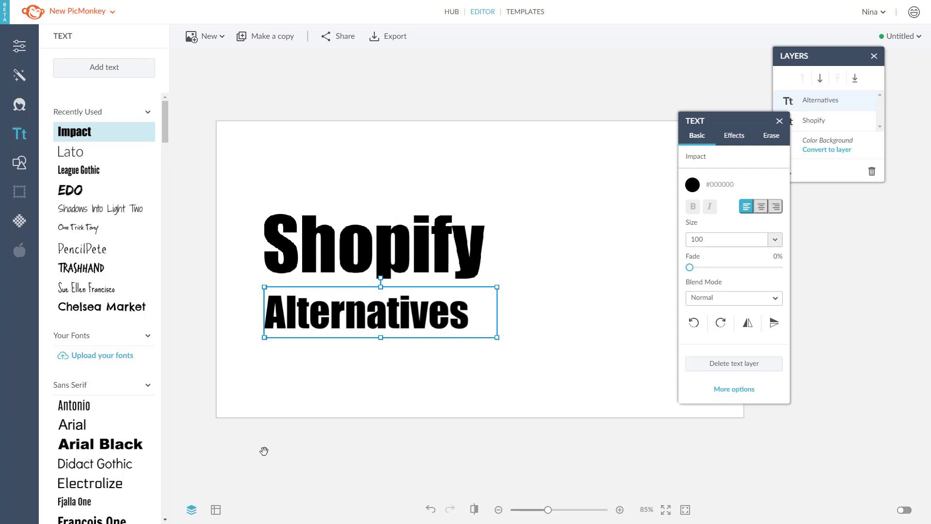
pyautogui.click(216, 510)
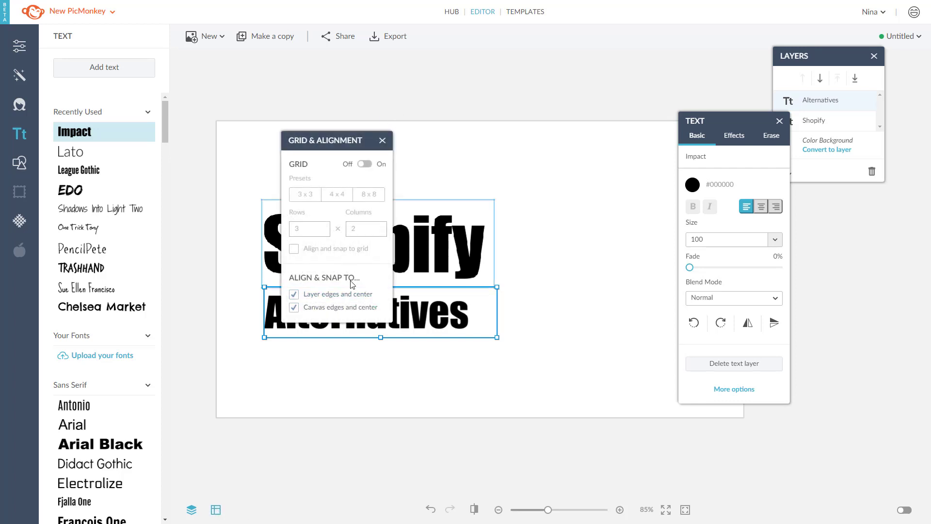
# Shift 'Shopify' slightly right into its snapped position.
pyautogui.click(382, 140)
pyautogui.click(375, 234)
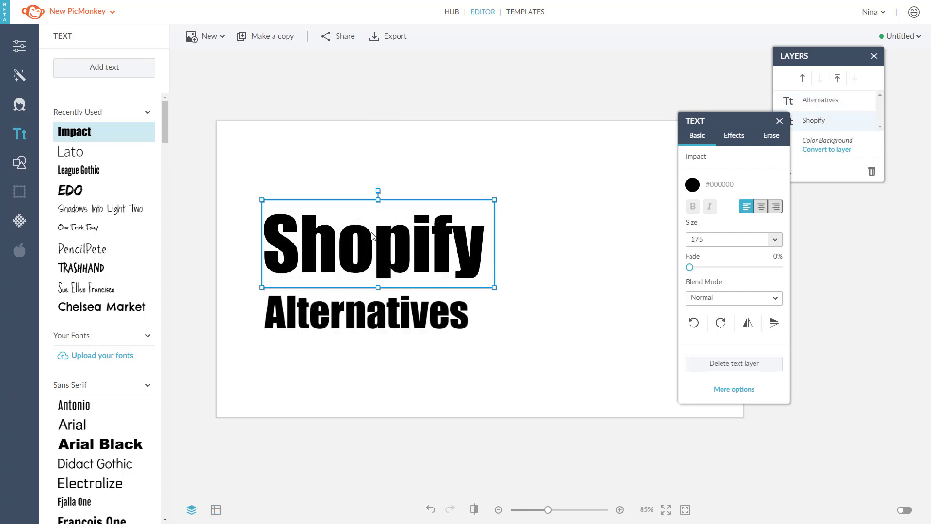
pyautogui.moveTo(375, 234)
pyautogui.mouseDown()
pyautogui.moveTo(404, 236)
pyautogui.moveTo(372, 244)
pyautogui.mouseUp()
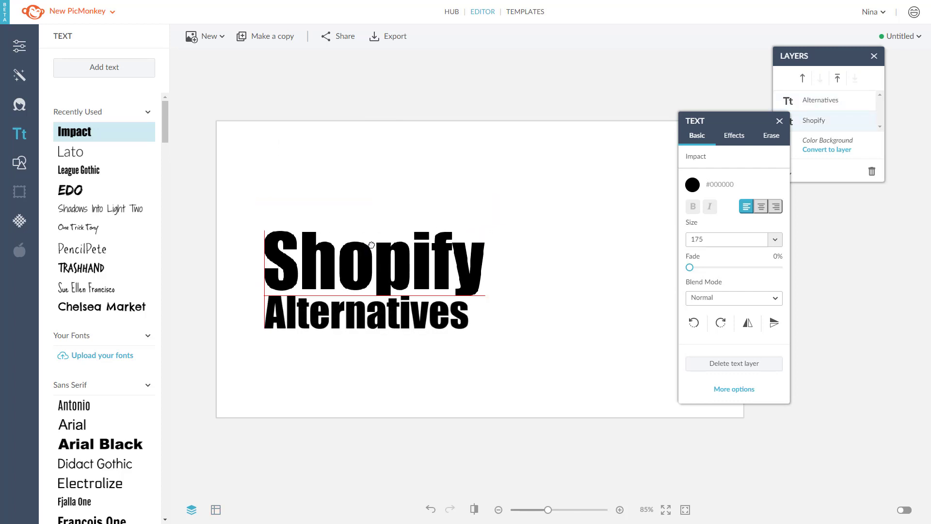
pyautogui.moveTo(372, 244); pyautogui.dragTo(371, 245)
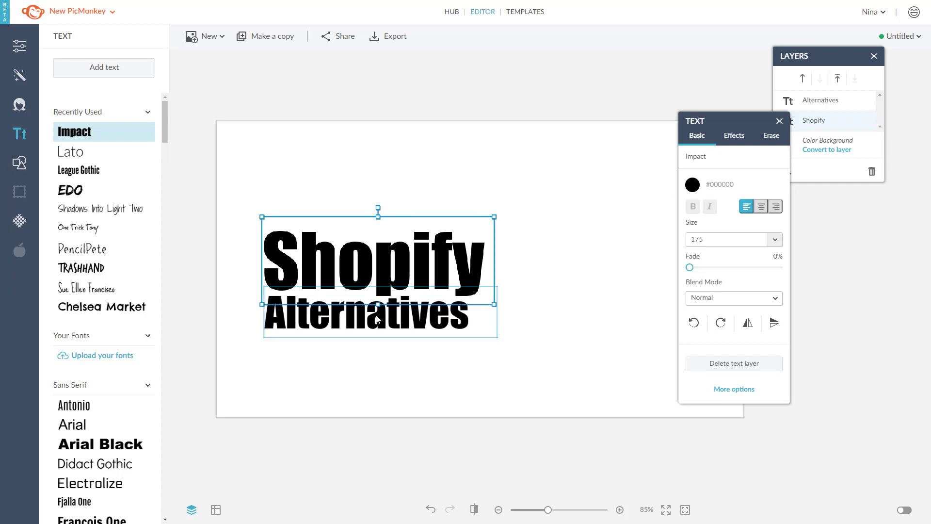
# Resize 'Alternatives' to 105, then 107, aligning its edges under 'Shopify'.
pyautogui.click(379, 318)
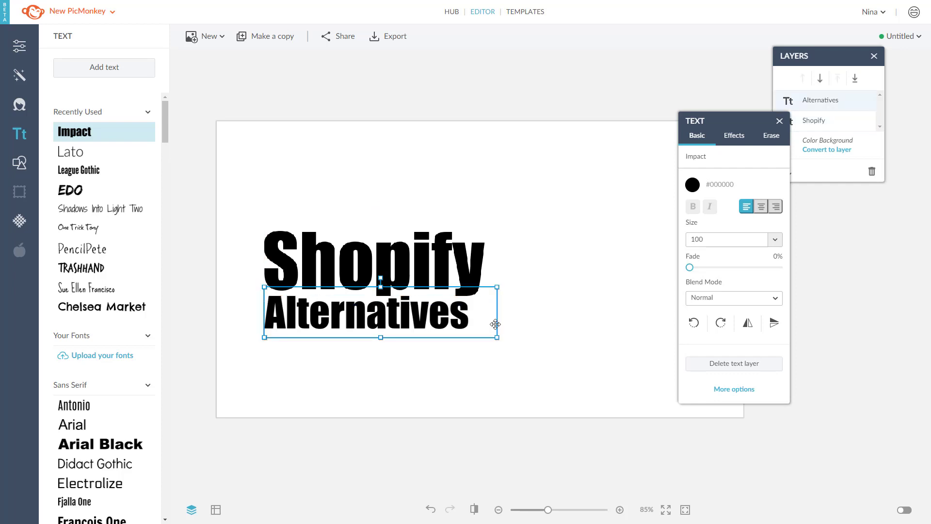
pyautogui.doubleClick(717, 245)
pyautogui.write('105')
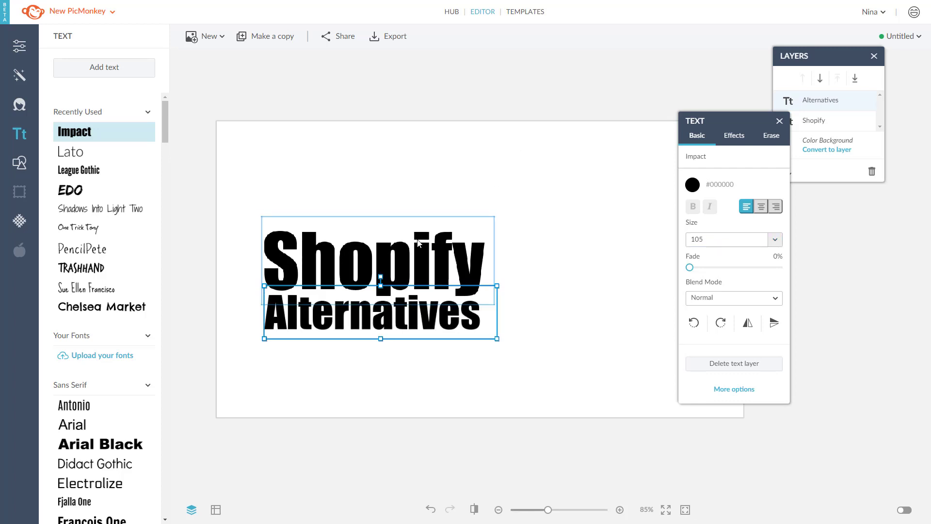
pyautogui.click(451, 135)
pyautogui.moveTo(410, 256); pyautogui.dragTo(415, 256)
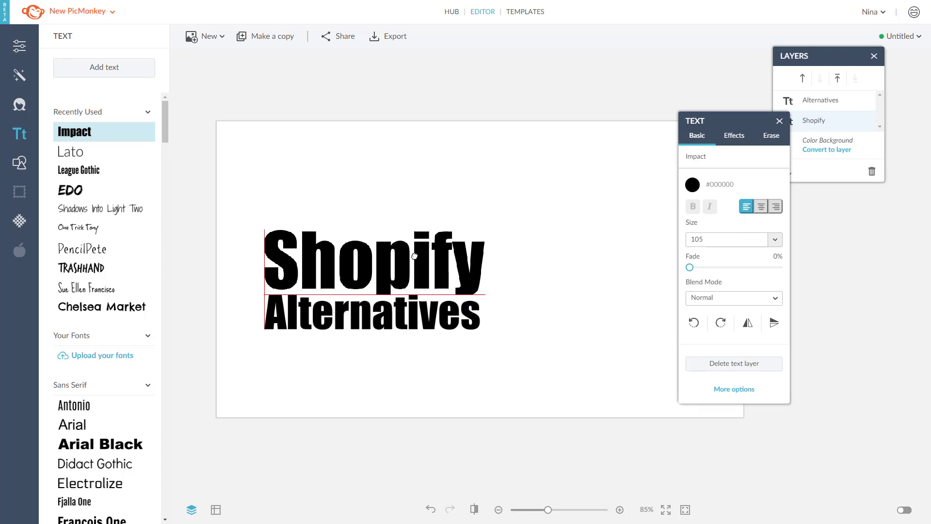
pyautogui.click(415, 318)
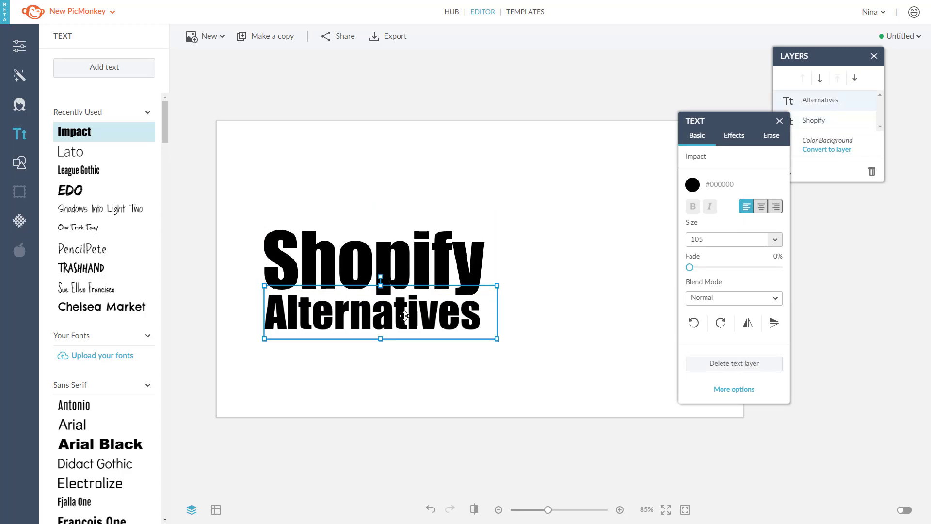
pyautogui.moveTo(405, 316); pyautogui.dragTo(408, 316)
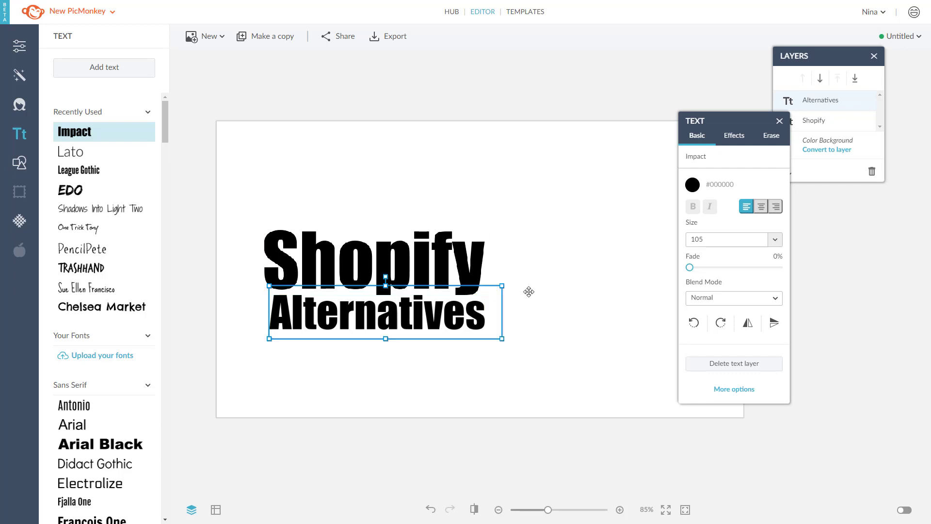
pyautogui.click(710, 242)
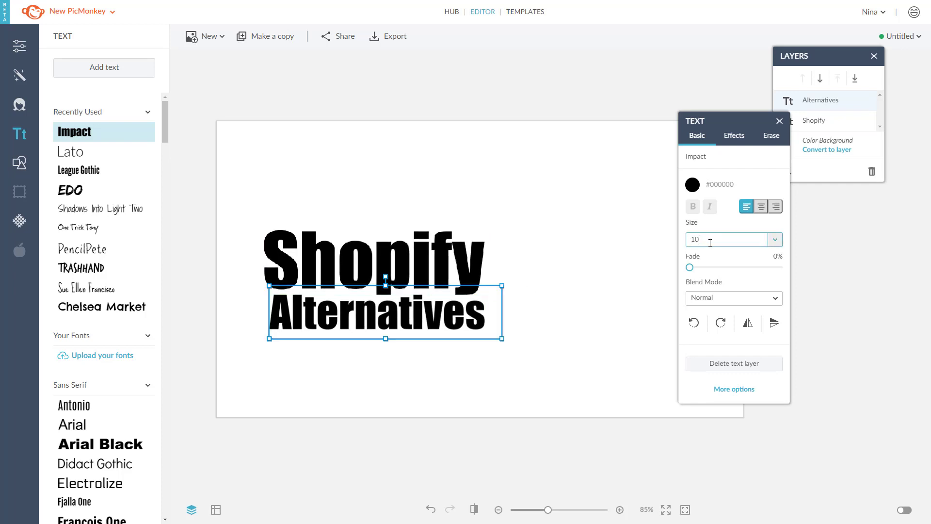
pyautogui.write('107')
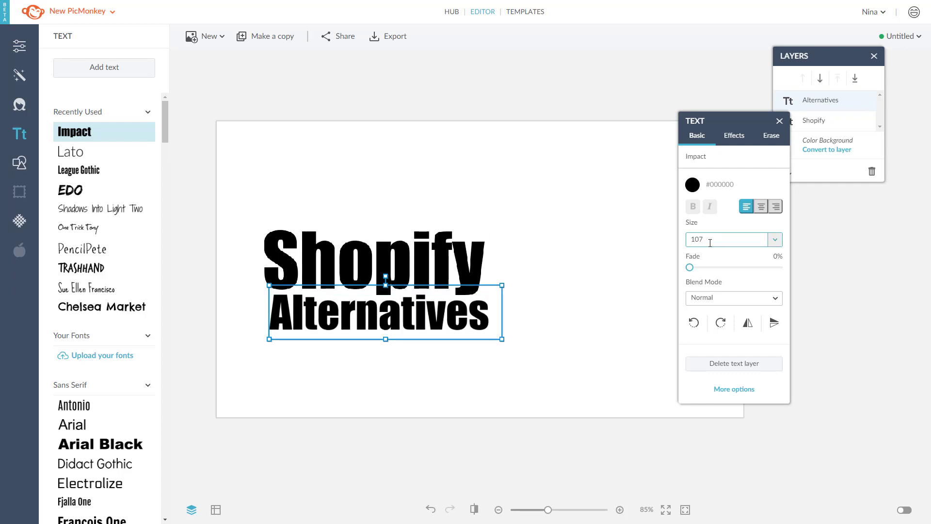
pyautogui.click(468, 319)
pyautogui.moveTo(444, 325)
pyautogui.mouseDown()
pyautogui.moveTo(435, 325)
pyautogui.moveTo(452, 320)
pyautogui.mouseUp()
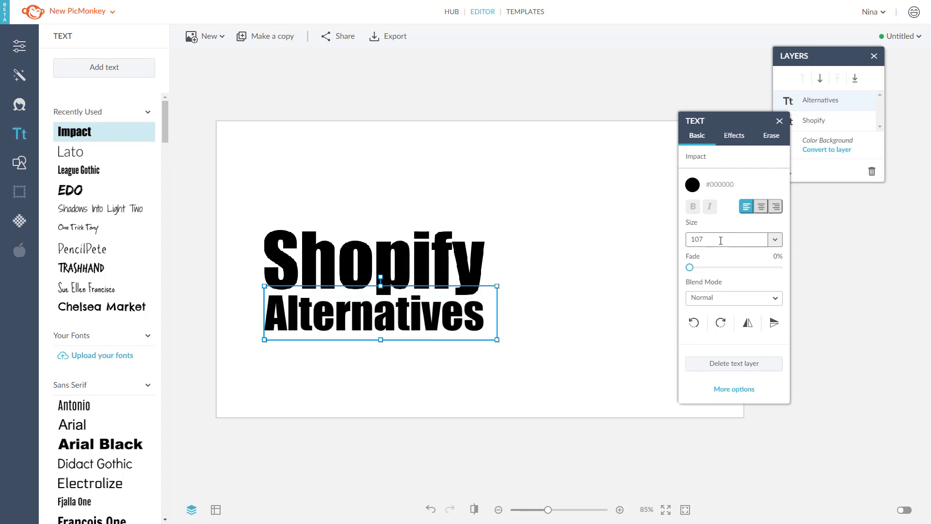
# Try size 109 for 'Alternatives' and reposition it to line up with 'Shopify'.
pyautogui.click(721, 240)
pyautogui.click(716, 243)
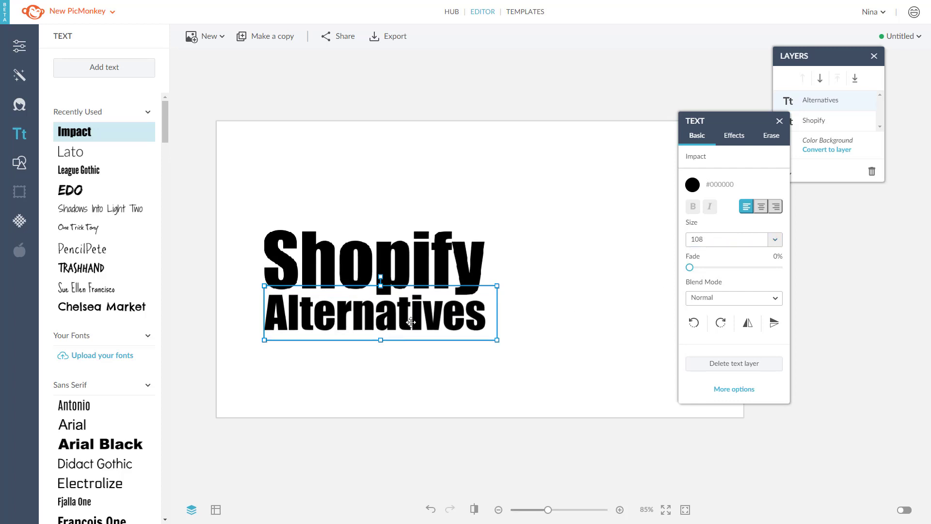
pyautogui.moveTo(411, 321)
pyautogui.mouseDown()
pyautogui.moveTo(426, 322)
pyautogui.moveTo(412, 324)
pyautogui.mouseUp()
pyautogui.click(725, 238)
pyautogui.doubleClick(725, 237)
pyautogui.write('10')
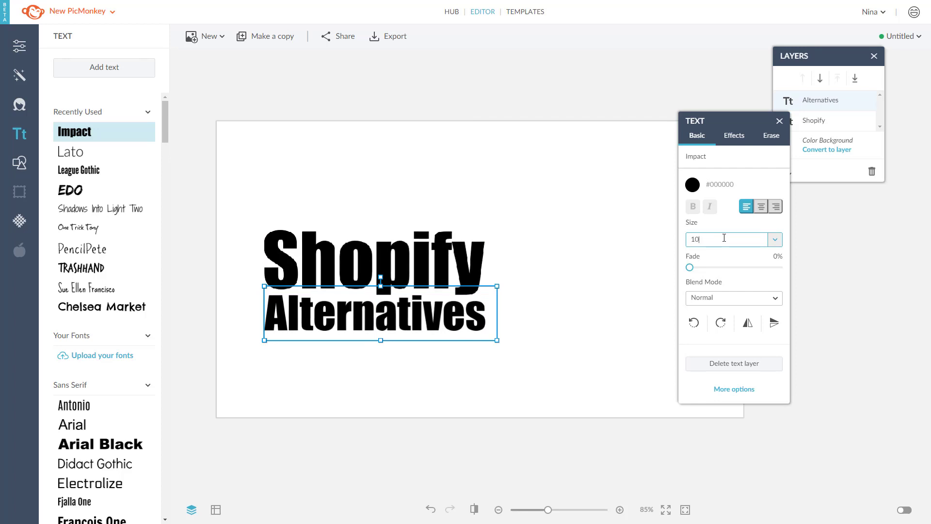
pyautogui.write('9')
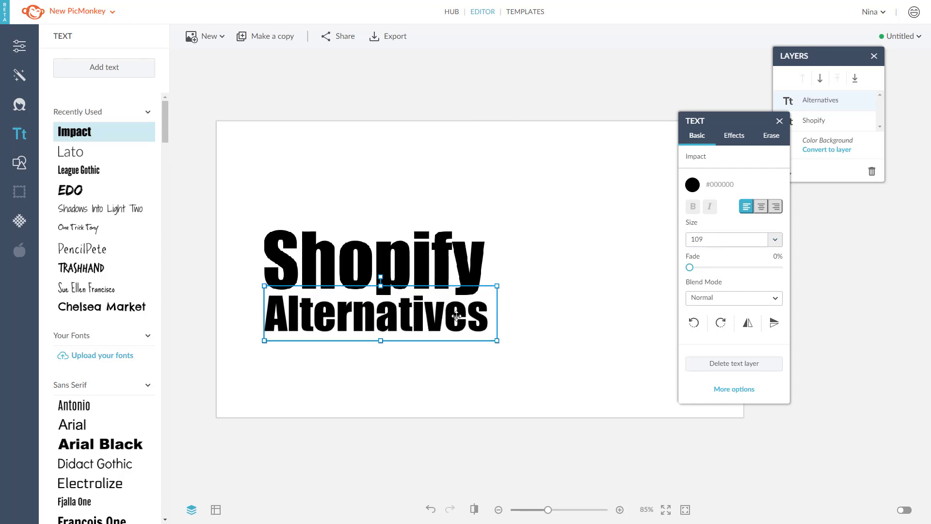
pyautogui.moveTo(441, 317)
pyautogui.mouseDown()
pyautogui.moveTo(453, 317)
pyautogui.moveTo(432, 317)
pyautogui.moveTo(444, 317)
pyautogui.mouseUp()
# Settle 'Alternatives' at text size 108.
pyautogui.click(538, 329)
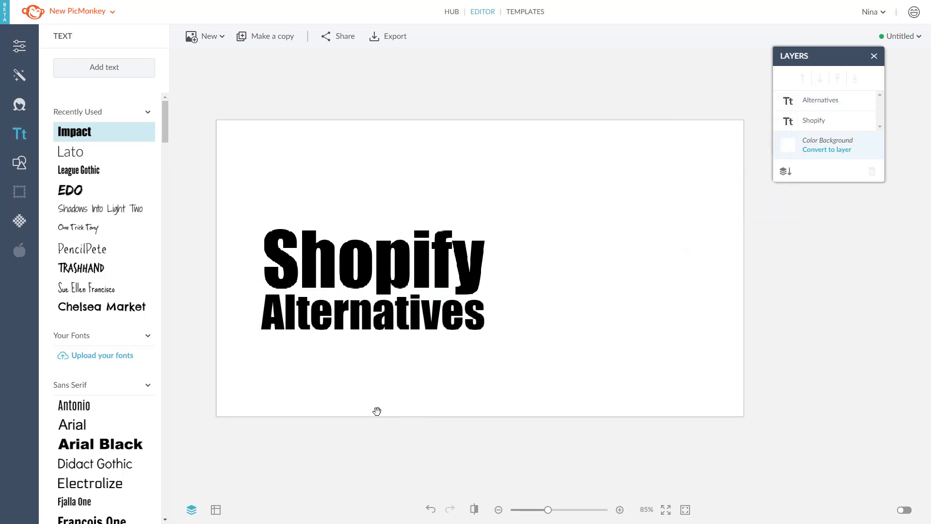
pyautogui.click(393, 329)
pyautogui.click(734, 239)
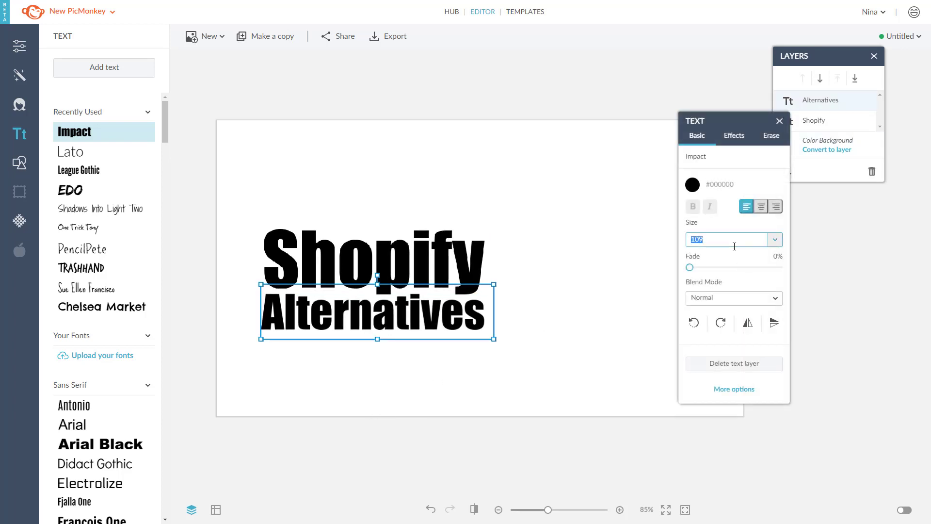
pyautogui.write('108')
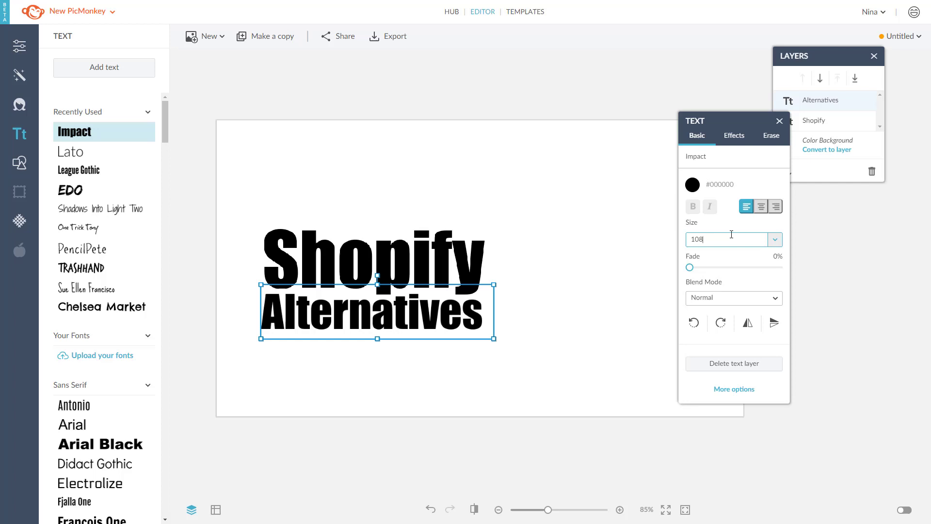
pyautogui.press('Return')
# Add a solid rectangle from the Basic overlays and move it over the text.
pyautogui.click(240, 162)
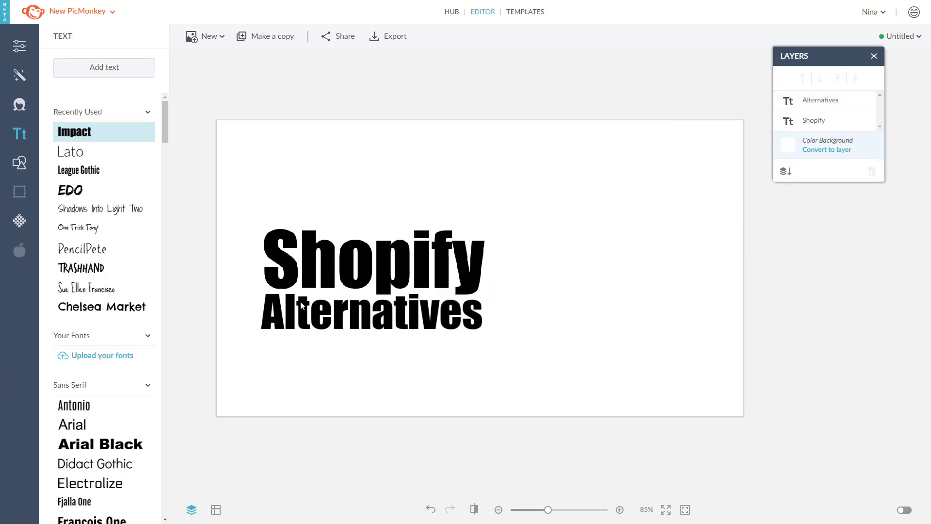
pyautogui.click(20, 163)
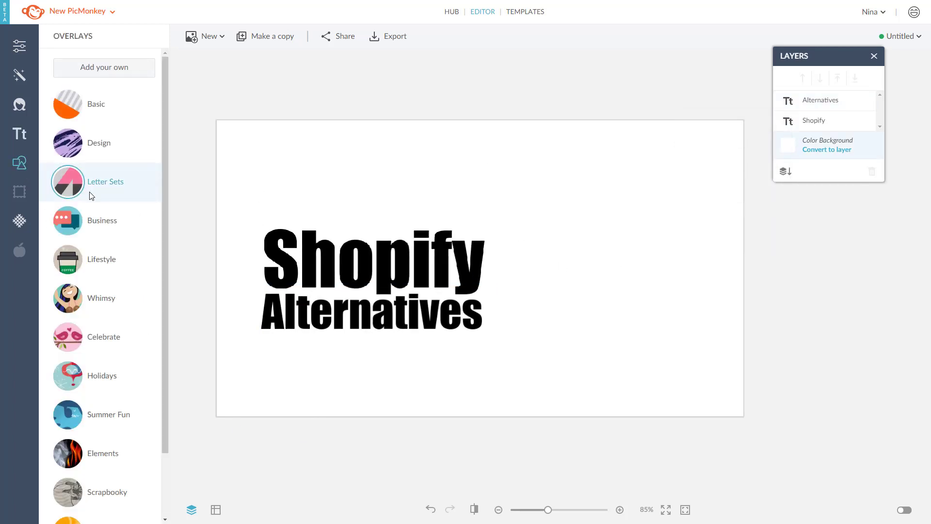
pyautogui.click(94, 110)
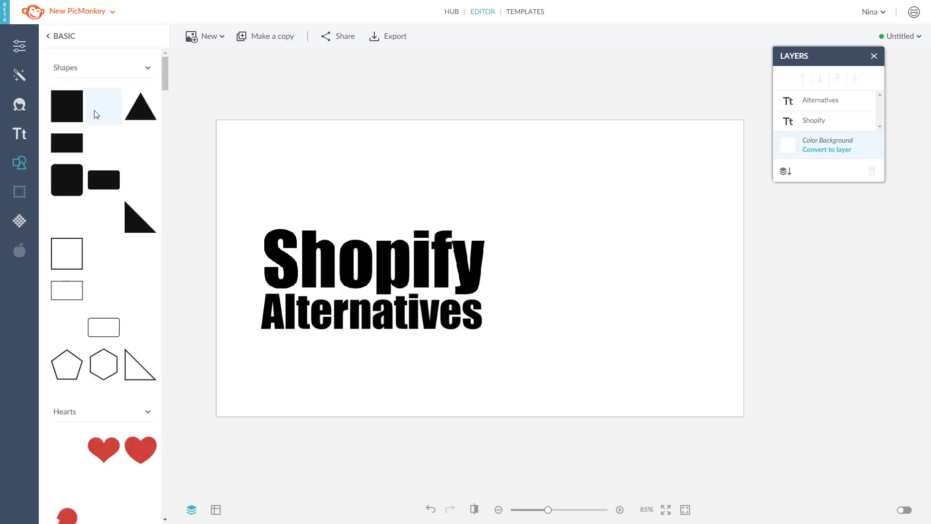
pyautogui.click(76, 144)
pyautogui.moveTo(563, 274); pyautogui.dragTo(364, 274)
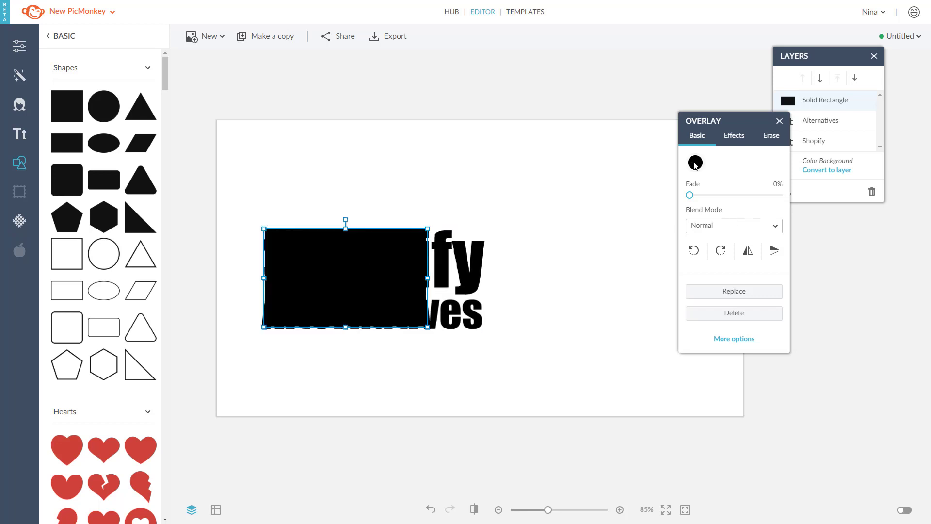
# Delete the solid rectangle and add an open outline rectangle instead.
pyautogui.click(695, 163)
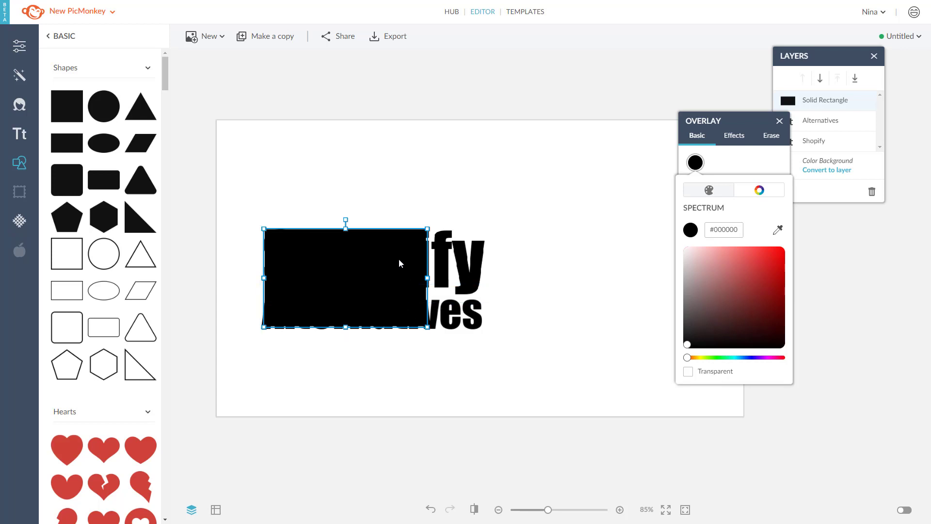
pyautogui.click(695, 163)
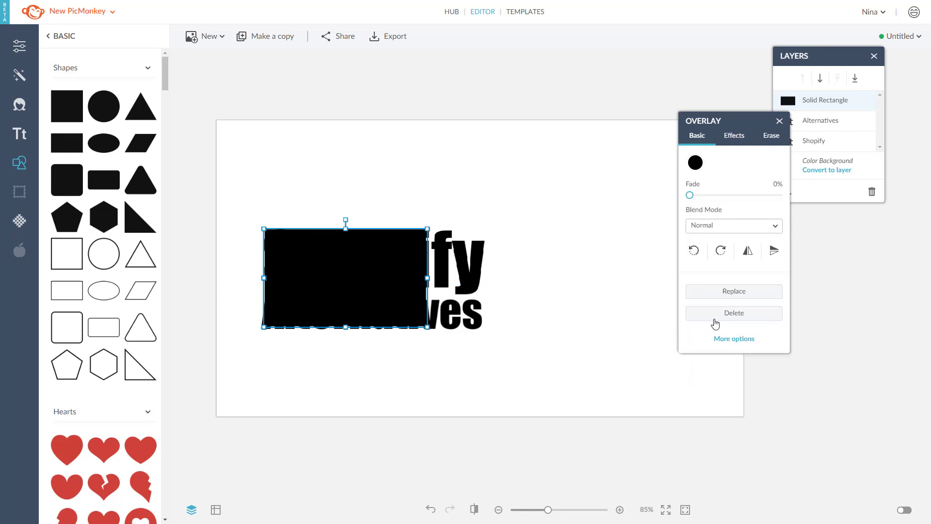
pyautogui.click(713, 314)
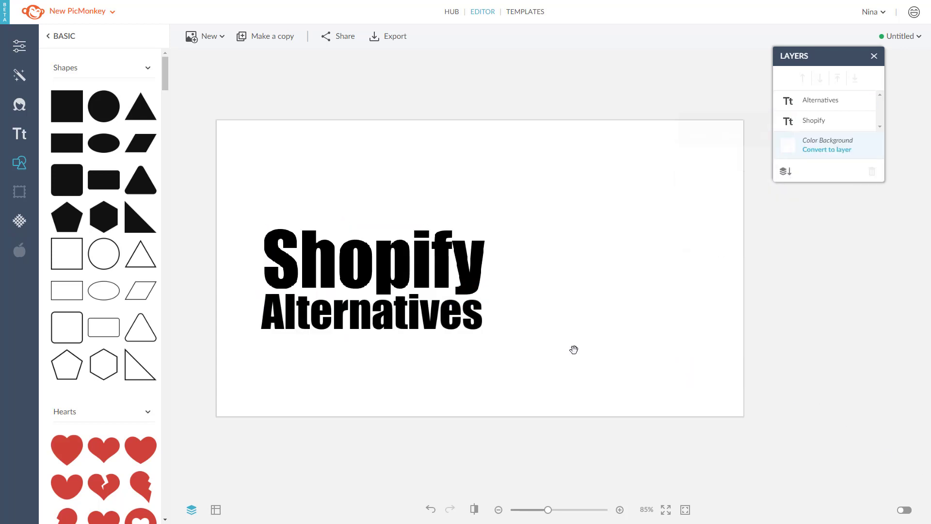
pyautogui.click(73, 295)
# Move the outline rectangle over the heading, color it red, and resize it around the text.
pyautogui.moveTo(510, 266); pyautogui.dragTo(300, 269)
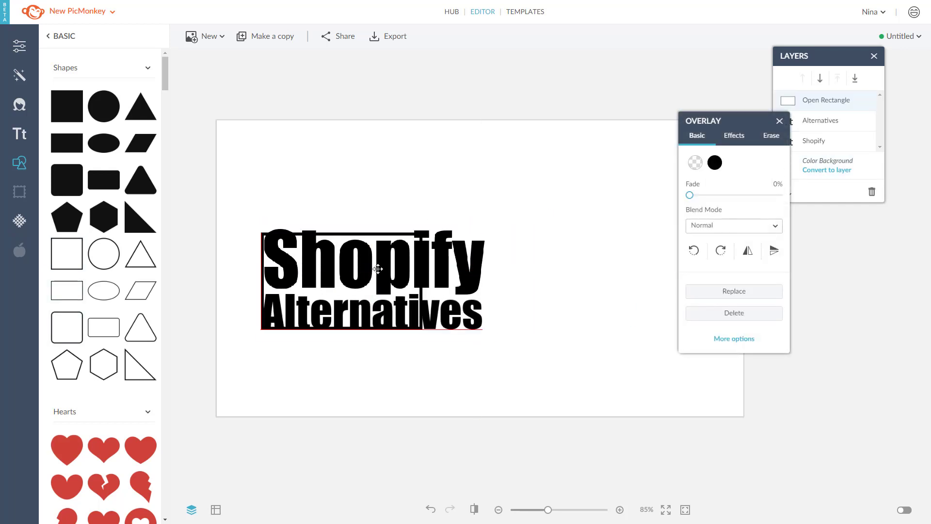
pyautogui.click(715, 163)
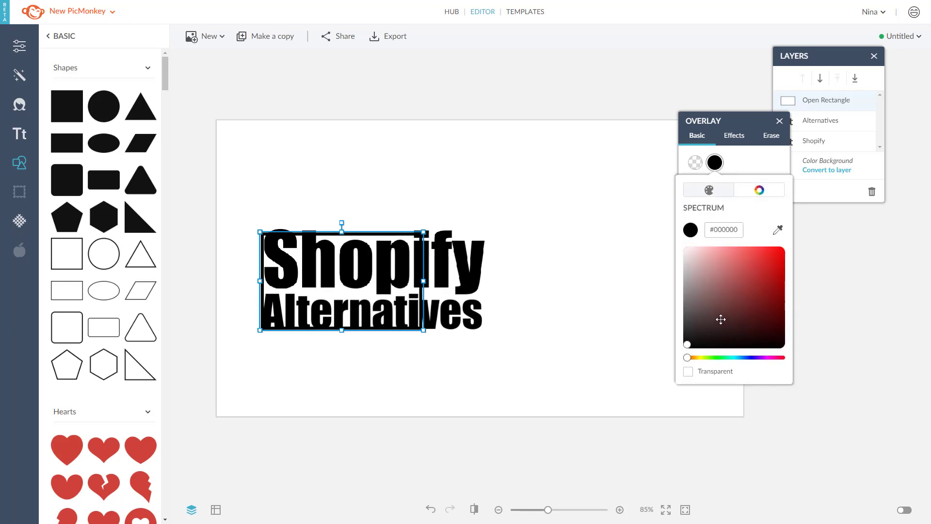
pyautogui.moveTo(721, 318)
pyautogui.mouseDown()
pyautogui.moveTo(770, 286)
pyautogui.moveTo(776, 247)
pyautogui.mouseUp()
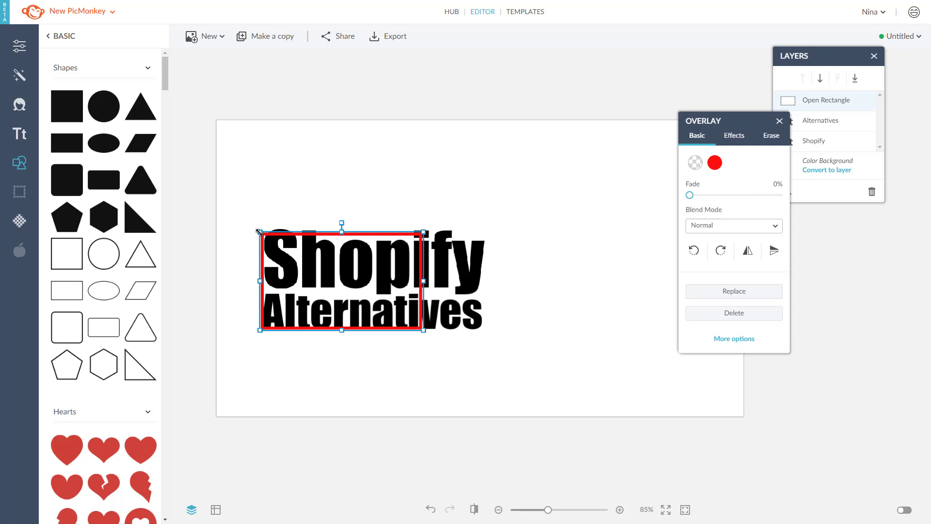
pyautogui.click(259, 227)
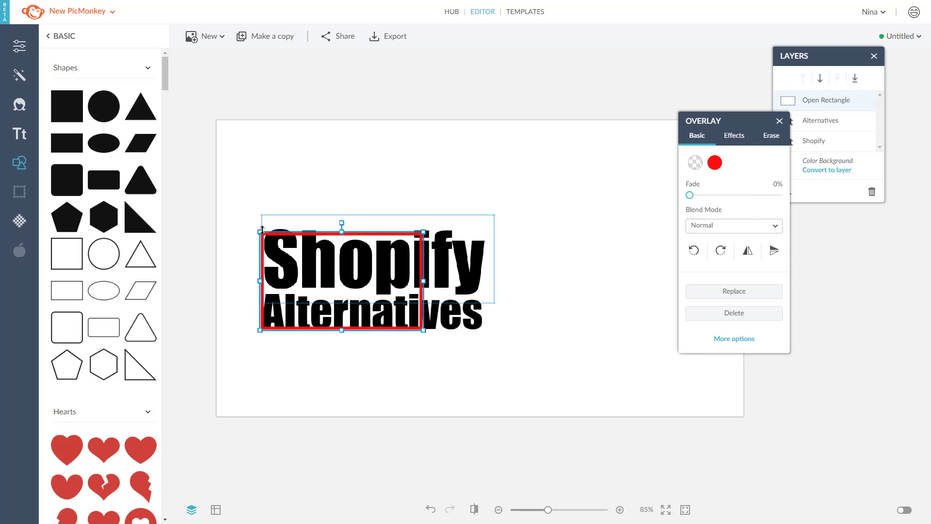
pyautogui.moveTo(263, 225); pyautogui.dragTo(495, 339)
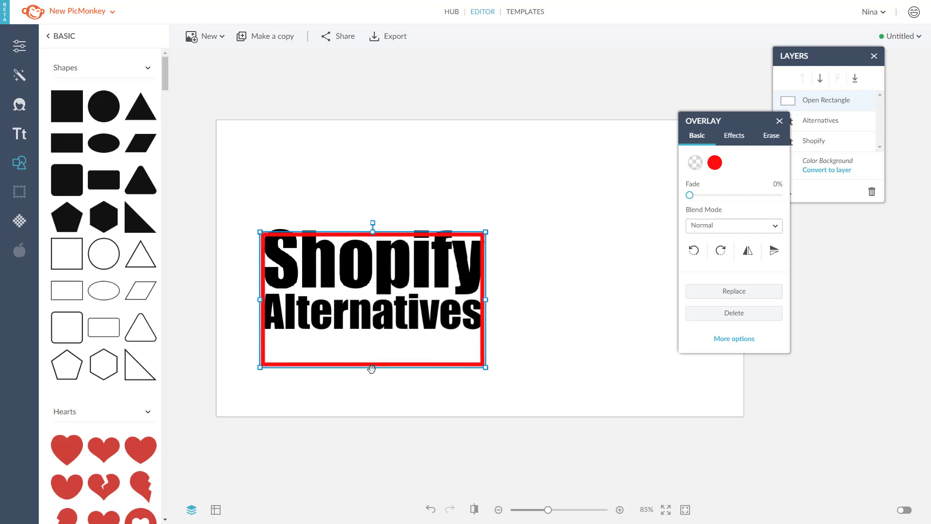
pyautogui.moveTo(372, 367); pyautogui.dragTo(372, 338)
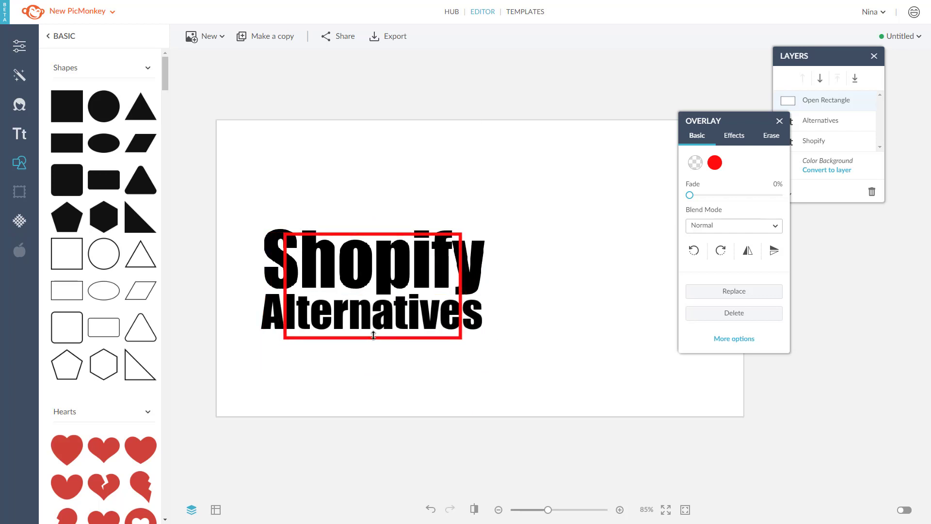
pyautogui.moveTo(284, 285); pyautogui.dragTo(258, 286)
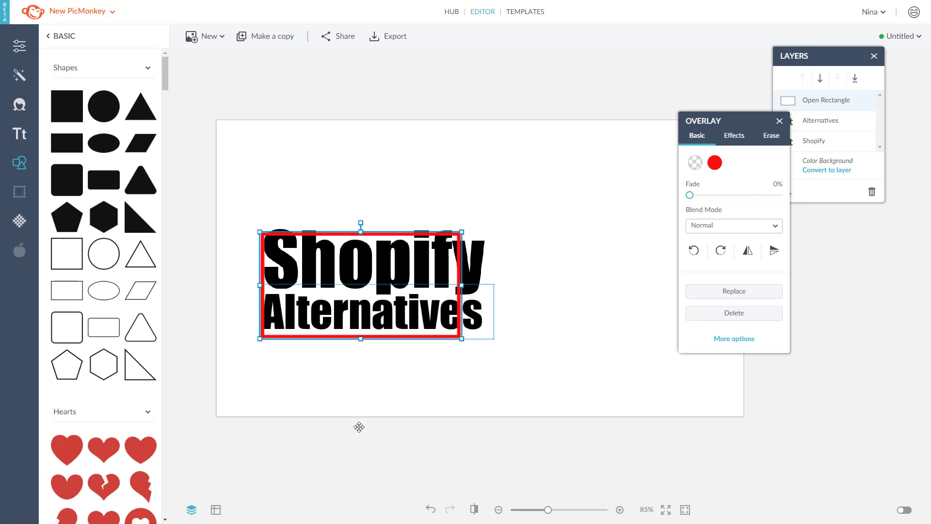
# Turn off snapping to canvas edges and center in Grid & Alignment.
pyautogui.click(215, 509)
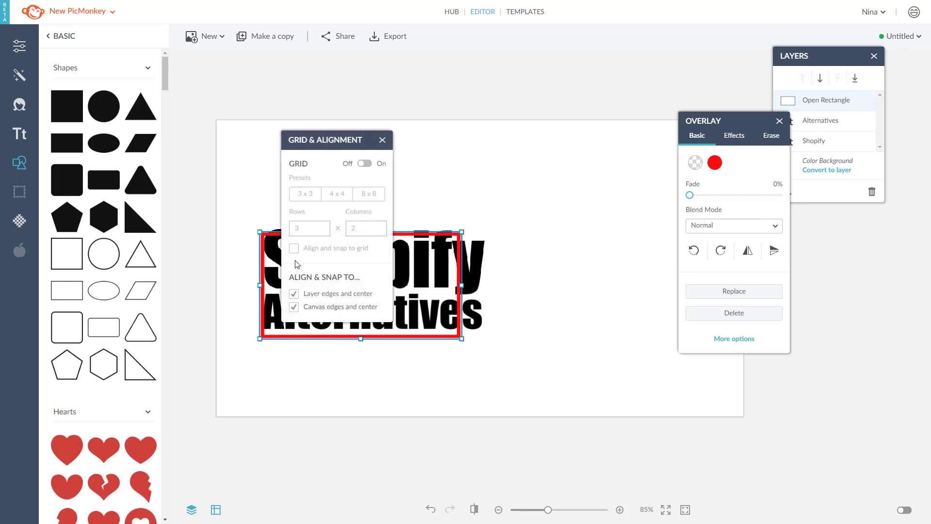
pyautogui.click(294, 306)
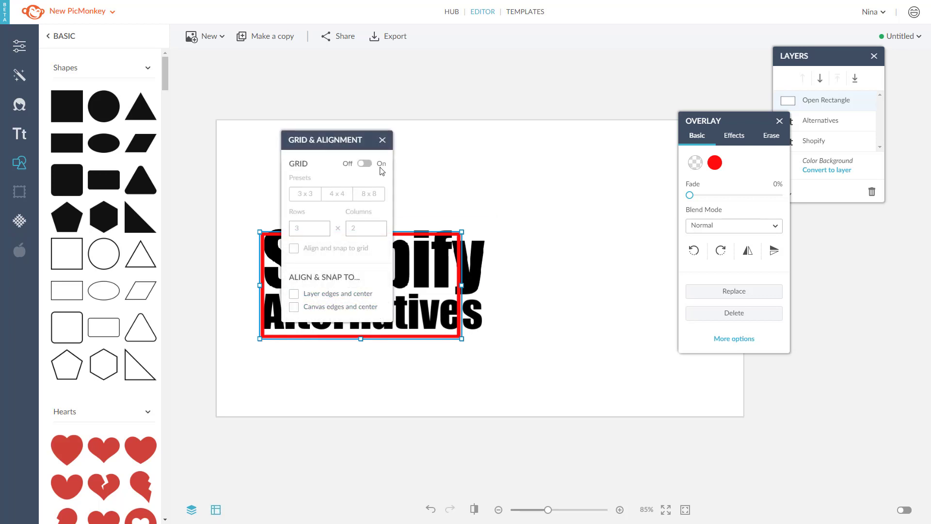
pyautogui.click(382, 141)
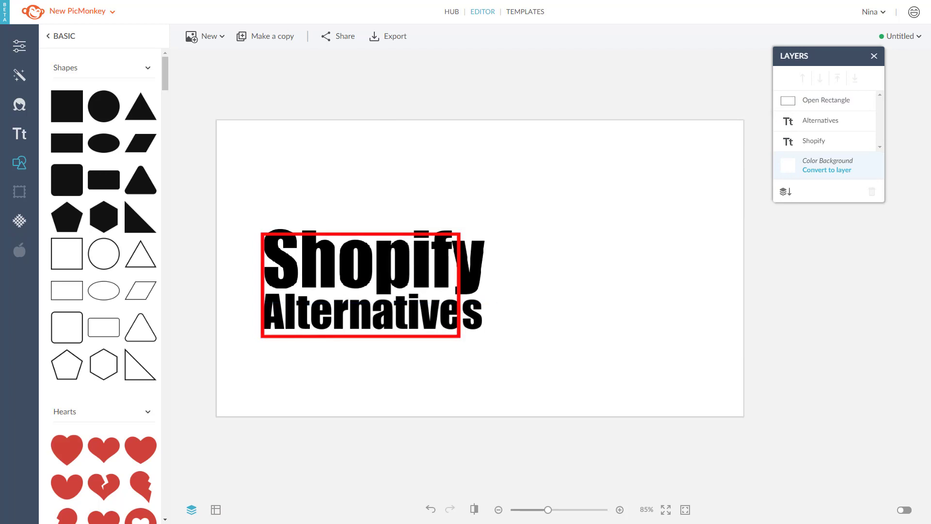
# Squeeze the red rectangle into a thin vertical line along the text's left edge.
pyautogui.click(458, 336)
pyautogui.moveTo(462, 284); pyautogui.dragTo(489, 282)
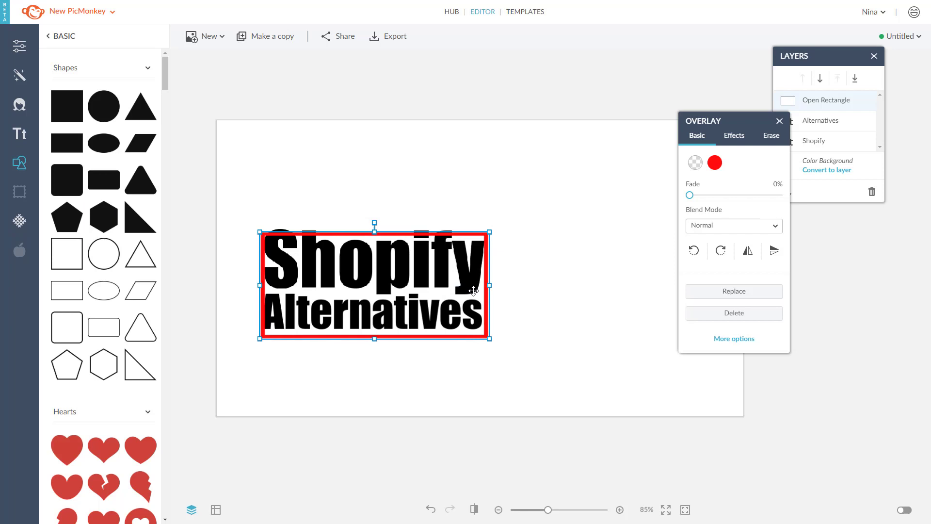
pyautogui.moveTo(489, 285); pyautogui.dragTo(258, 272)
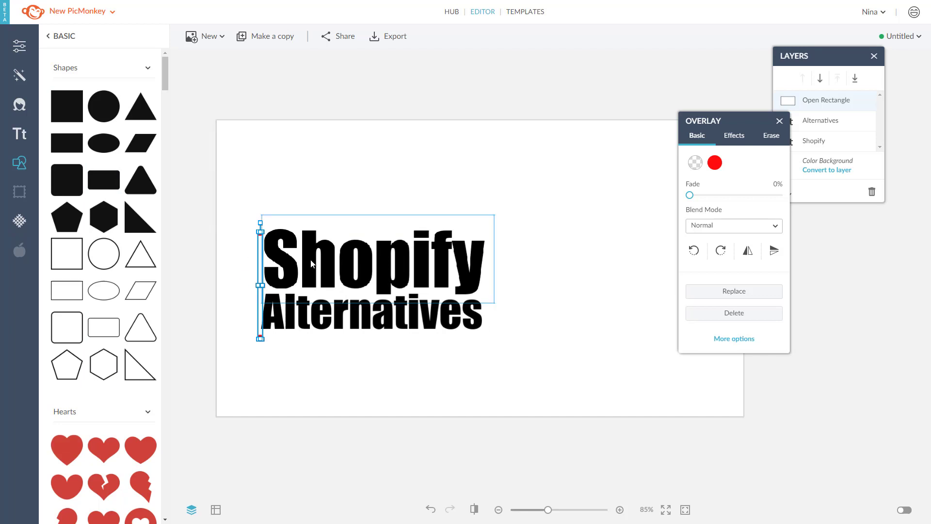
# Delete the thin rectangle and enable snapping to both layer edges and canvas edges.
pyautogui.press('Delete')
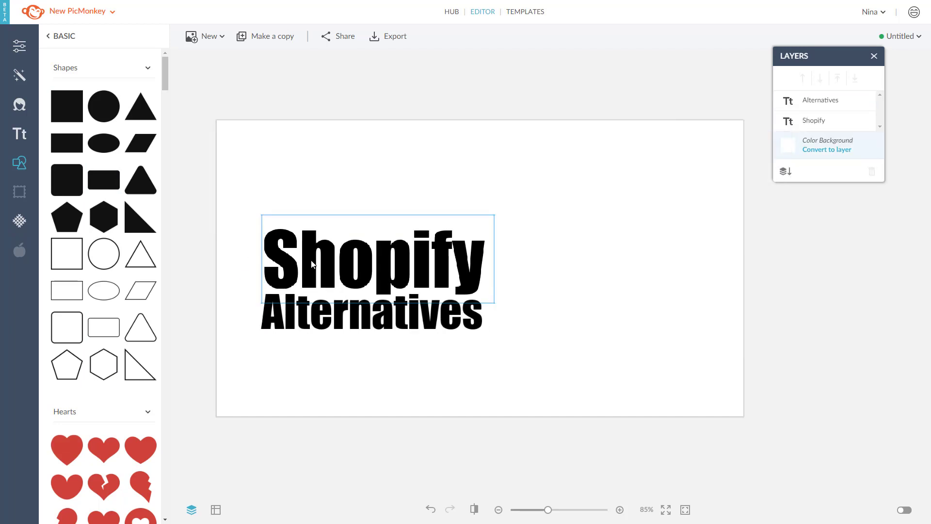
pyautogui.click(216, 509)
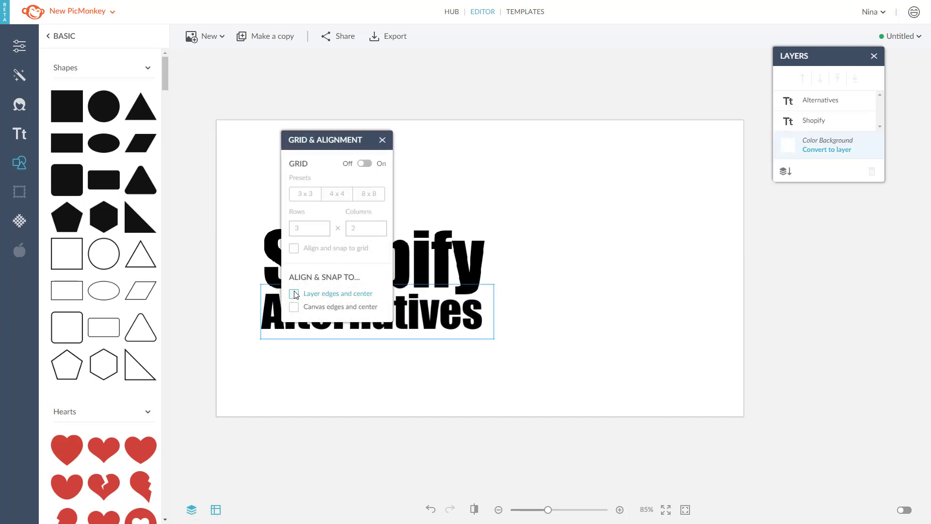
pyautogui.click(294, 294)
pyautogui.click(293, 306)
# Show a 10 × 10 canvas grid and nudge the Shopify text slightly right.
pyautogui.click(364, 164)
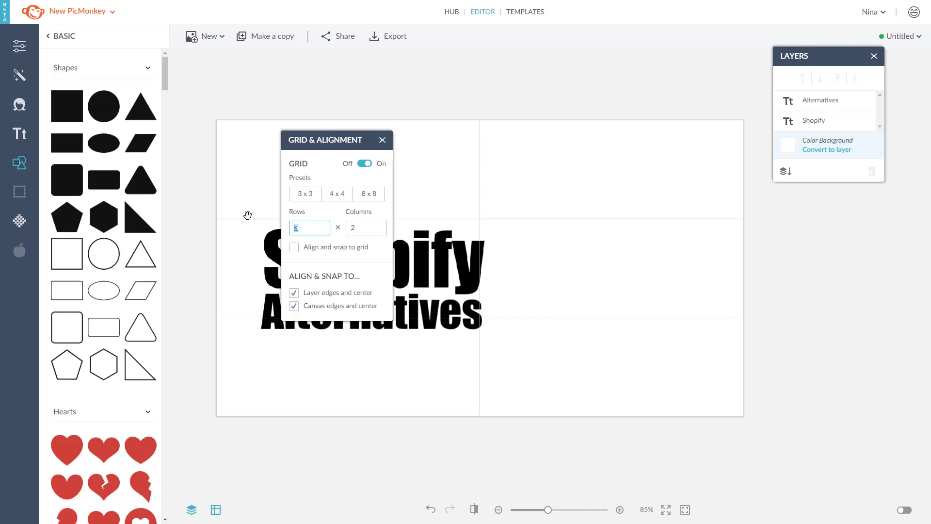
pyautogui.write('10')
pyautogui.press('Tab')
pyautogui.write('10')
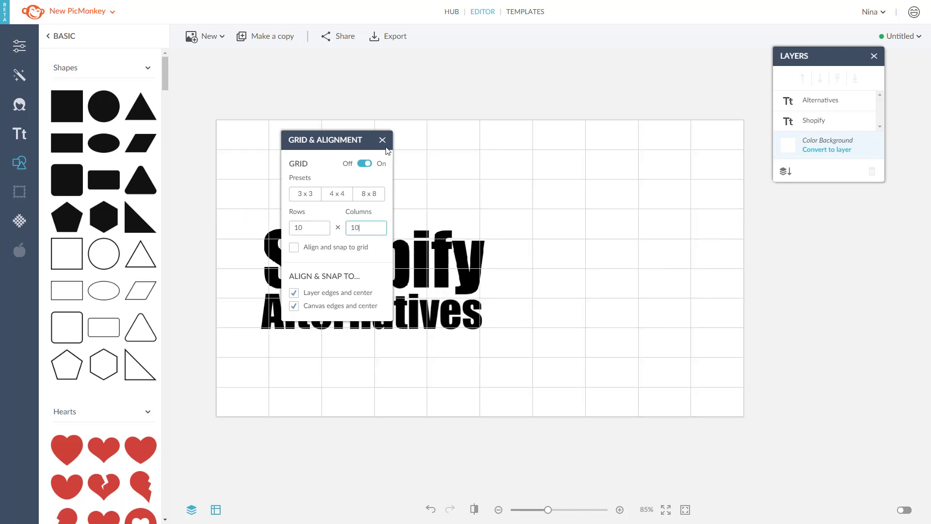
pyautogui.click(495, 131)
pyautogui.moveTo(351, 265)
pyautogui.mouseDown()
pyautogui.moveTo(365, 266)
pyautogui.moveTo(356, 264)
pyautogui.mouseUp()
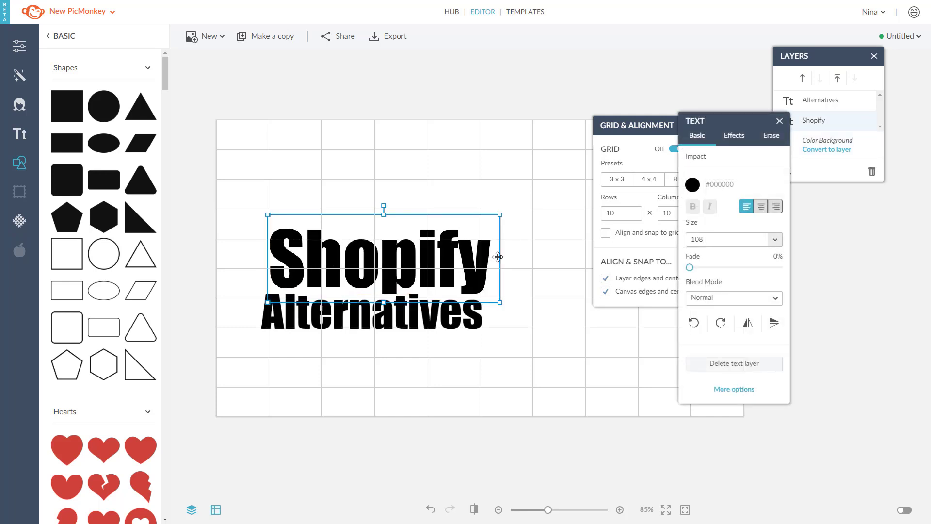
# Enlarge the Shopify text to size 166 so it matches the Alternatives width.
pyautogui.moveTo(497, 257); pyautogui.dragTo(476, 261)
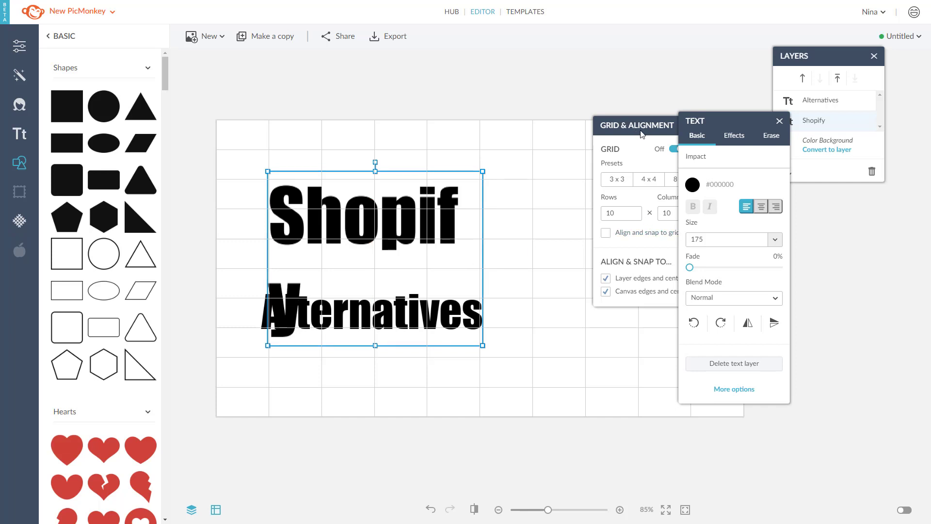
pyautogui.click(708, 236)
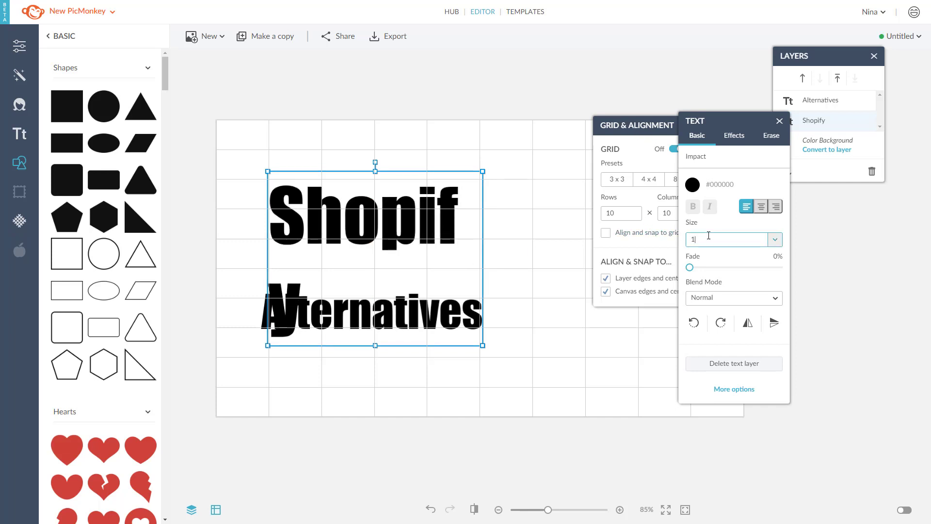
pyautogui.write('170')
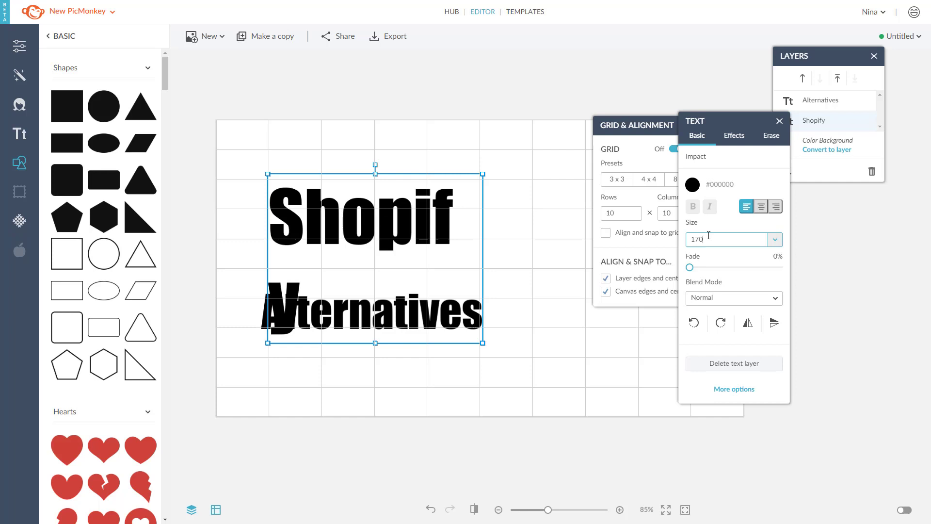
pyautogui.write('5')
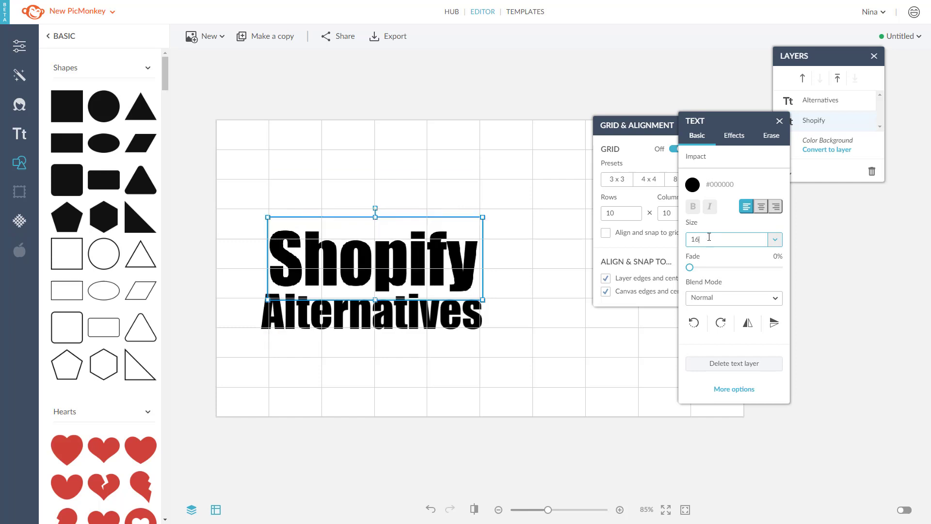
pyautogui.press('BackSpace')
pyautogui.write('6')
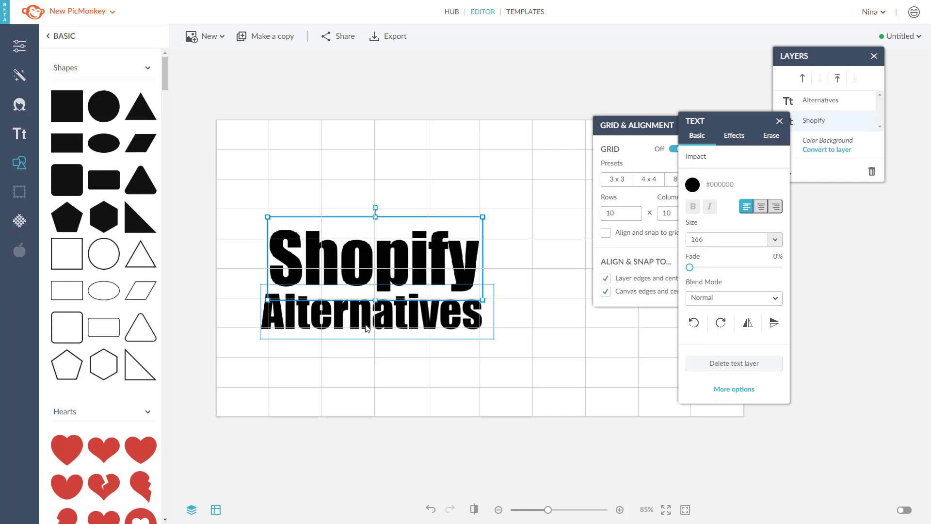
# Set Alternatives to size 102 and align its left edge with Shopify's.
pyautogui.click(352, 321)
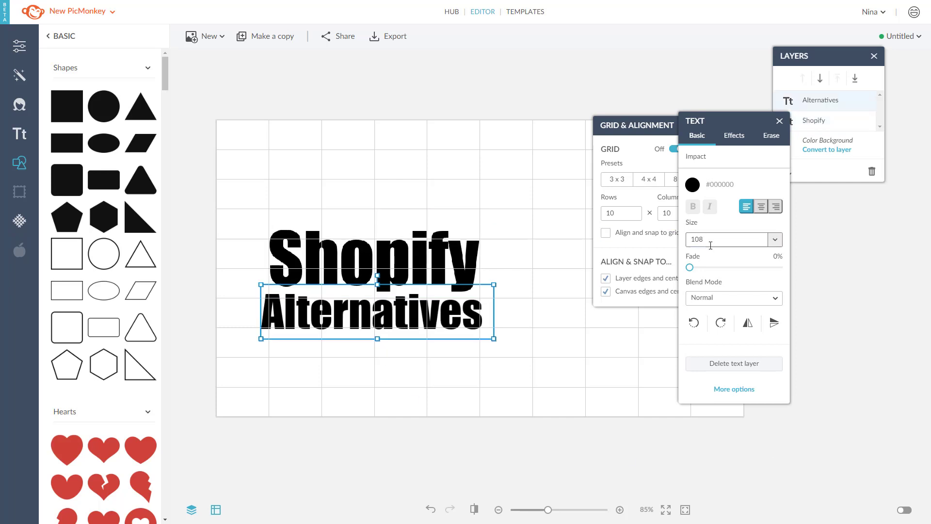
pyautogui.click(712, 240)
pyautogui.write('10')
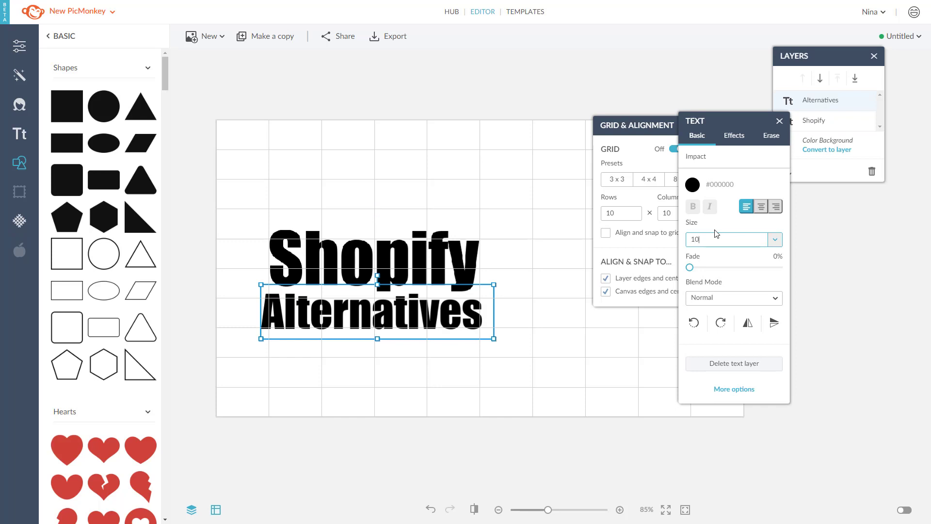
pyautogui.write('5')
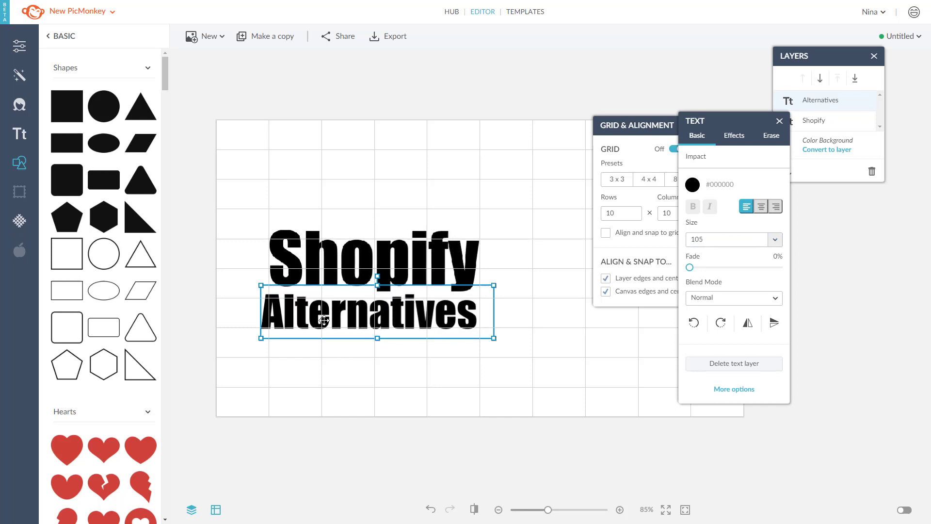
pyautogui.moveTo(317, 322)
pyautogui.mouseDown()
pyautogui.moveTo(320, 345)
pyautogui.moveTo(327, 321)
pyautogui.mouseUp()
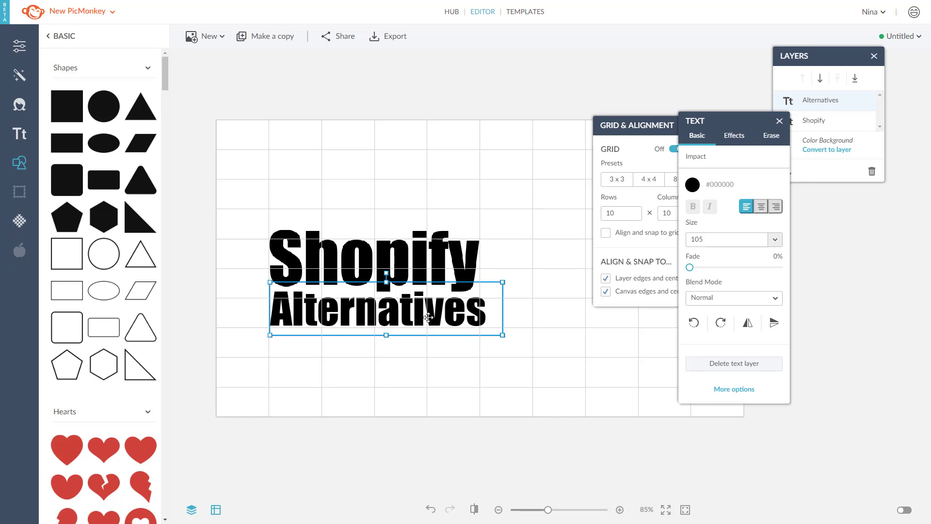
pyautogui.moveTo(503, 309); pyautogui.dragTo(481, 309)
pyautogui.doubleClick(727, 239)
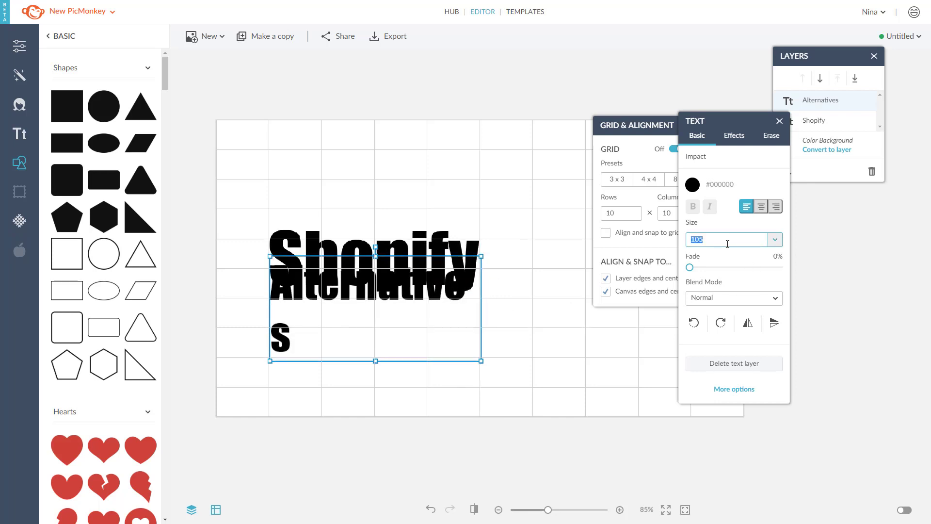
pyautogui.write('100')
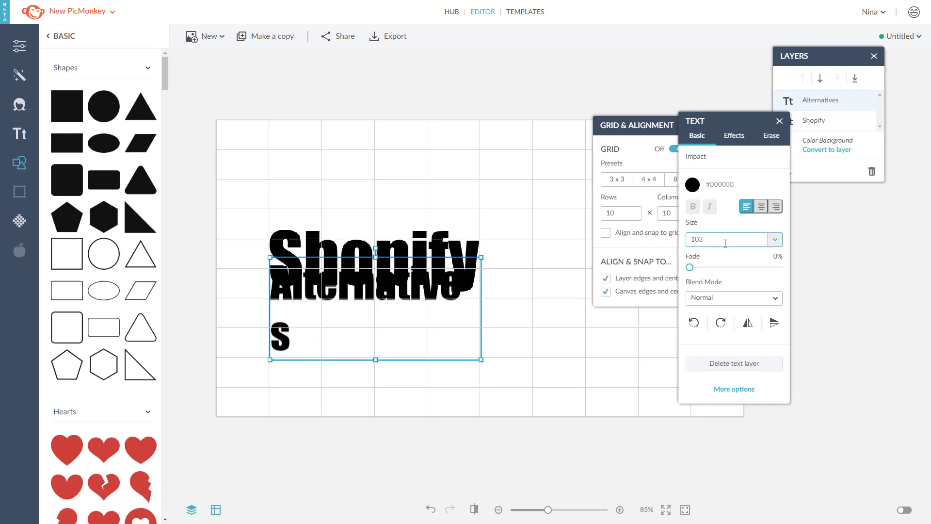
pyautogui.write('2')
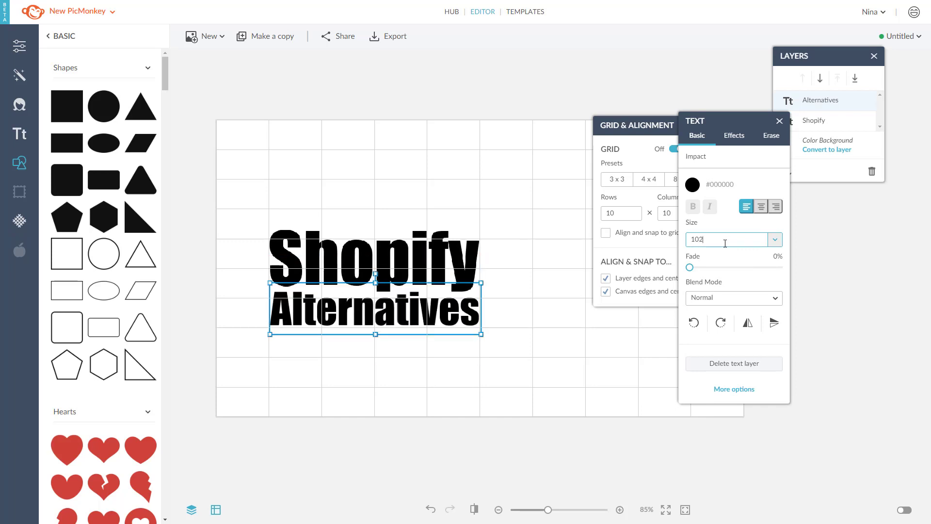
pyautogui.click(427, 84)
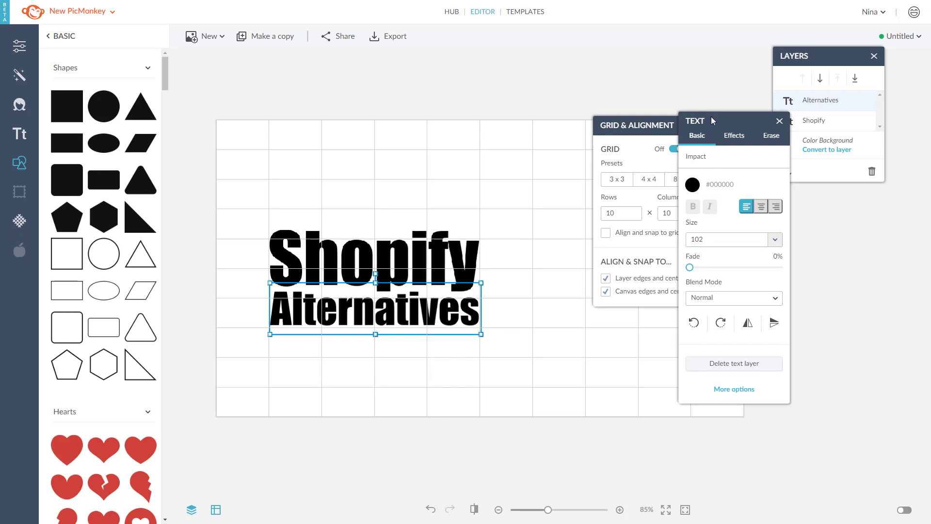
# Deselect the text on the empty workspace to close the Text panel.
pyautogui.click(509, 98)
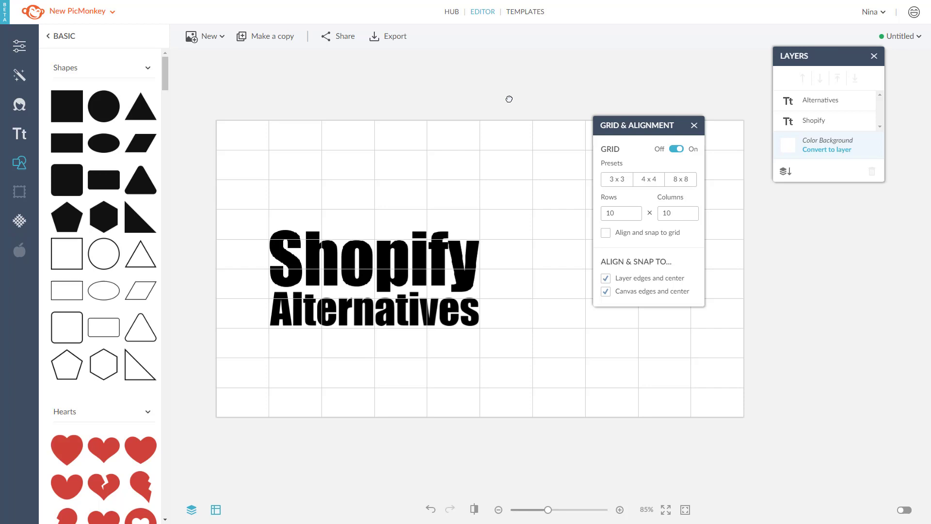
# Scroll through the Effects list, then the Touch Up tools such as Airbrush and Lip Tint.
pyautogui.click(19, 75)
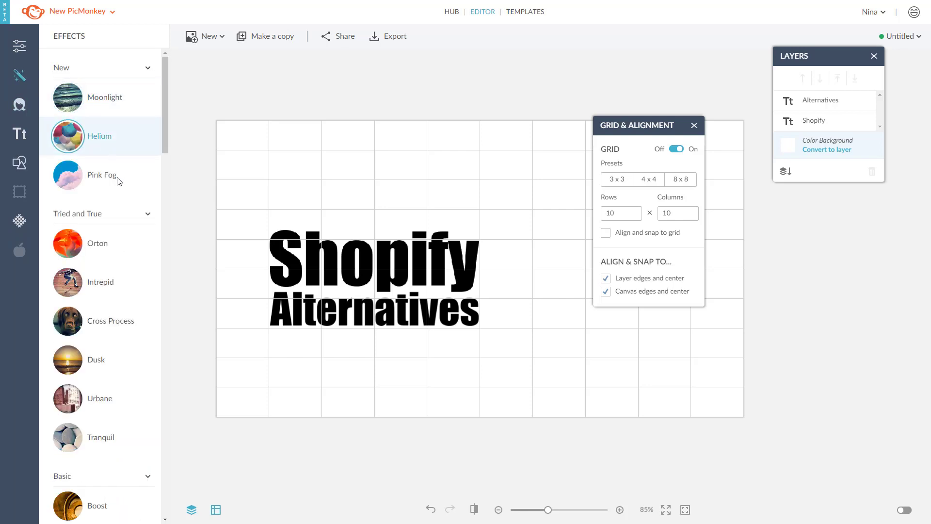
pyautogui.scroll(-9, 117, 184)
pyautogui.scroll(-6, 115, 188)
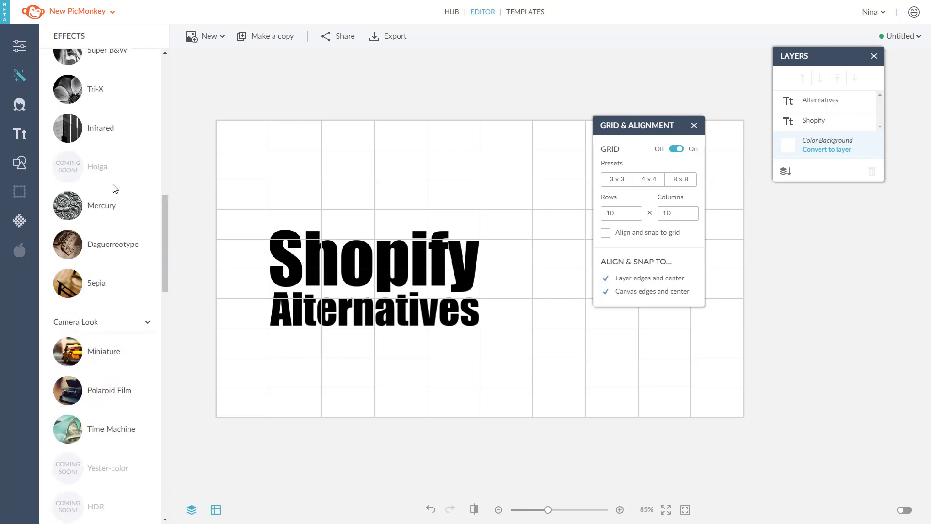
pyautogui.click(22, 109)
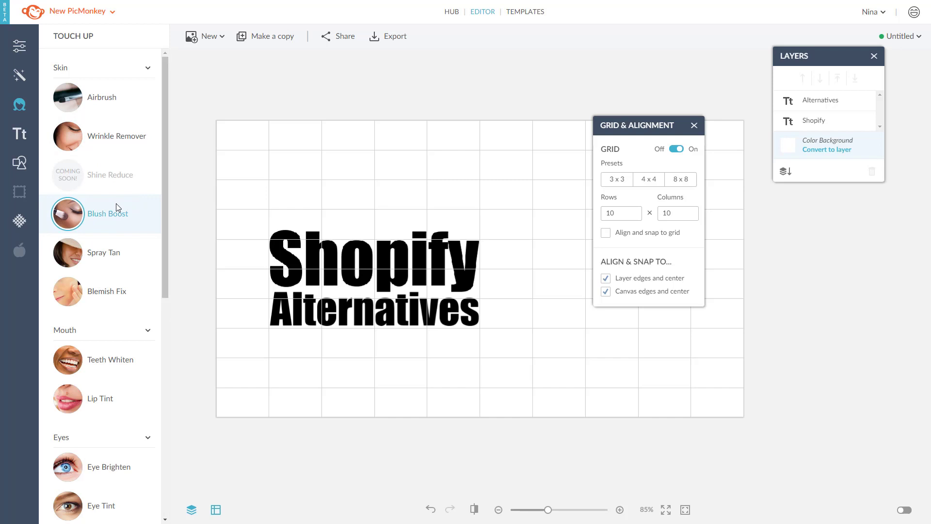
pyautogui.scroll(-5, 116, 204)
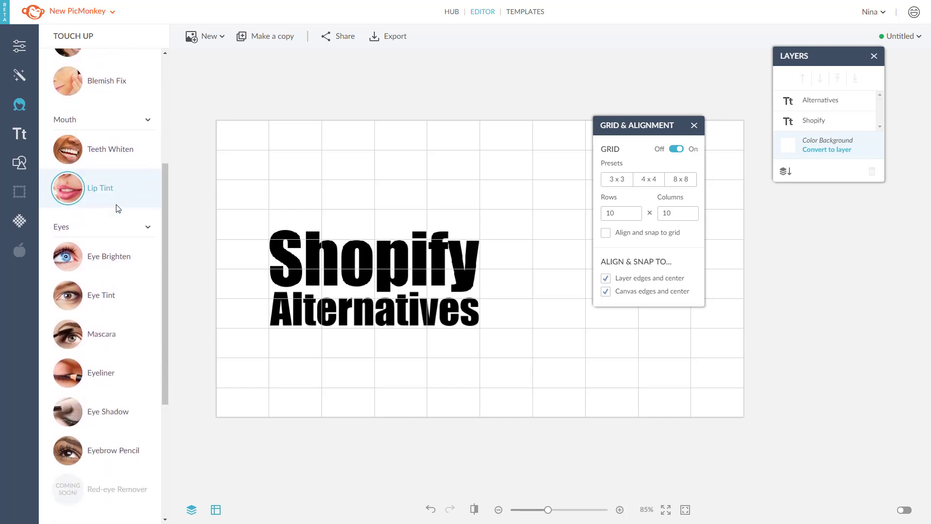
pyautogui.scroll(-5, 117, 206)
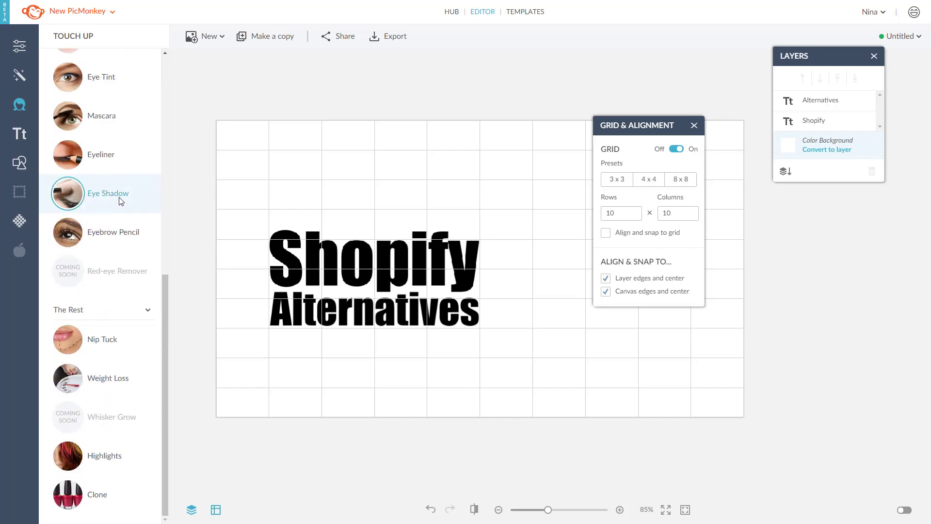